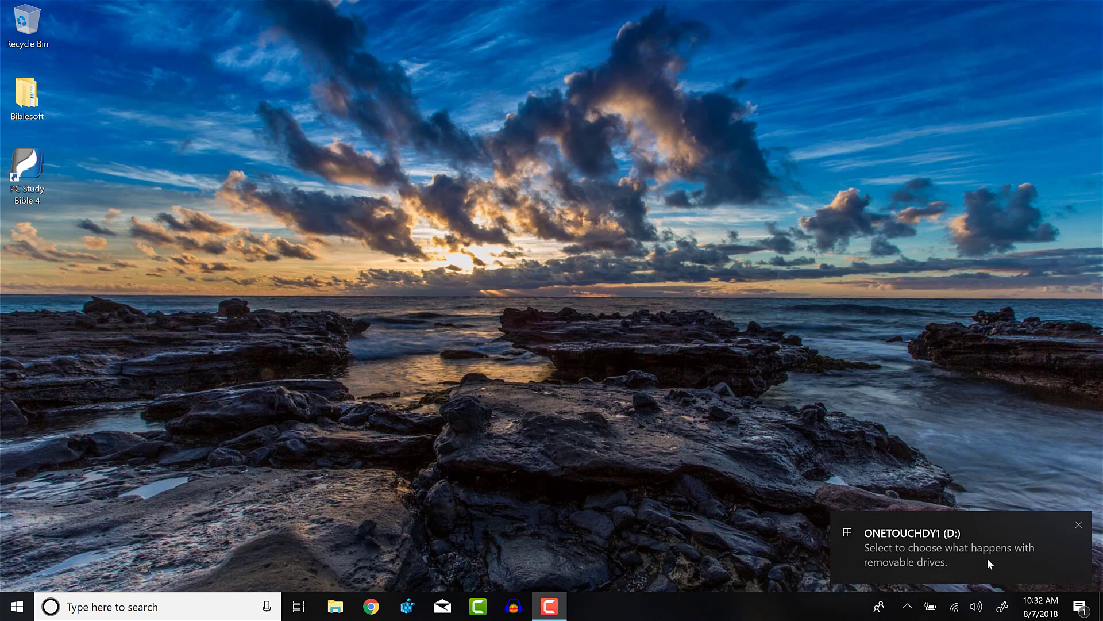
# - Open the ONETOUCHDY1 (D:) thumb drive's files from the AutoPlay notification
pyautogui.click(987, 556)
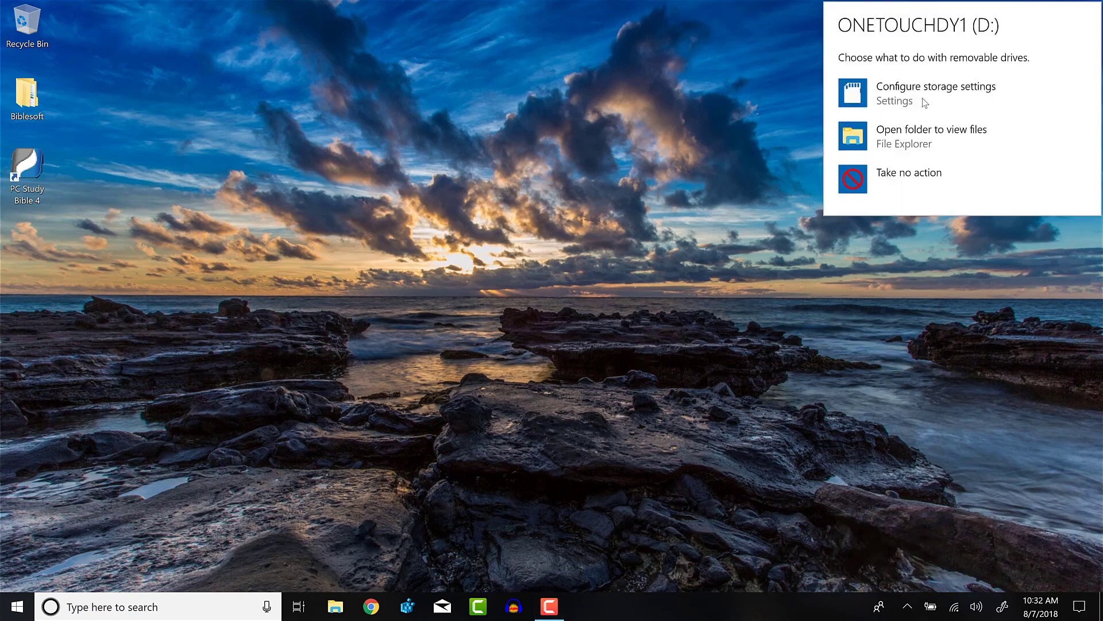
pyautogui.click(929, 143)
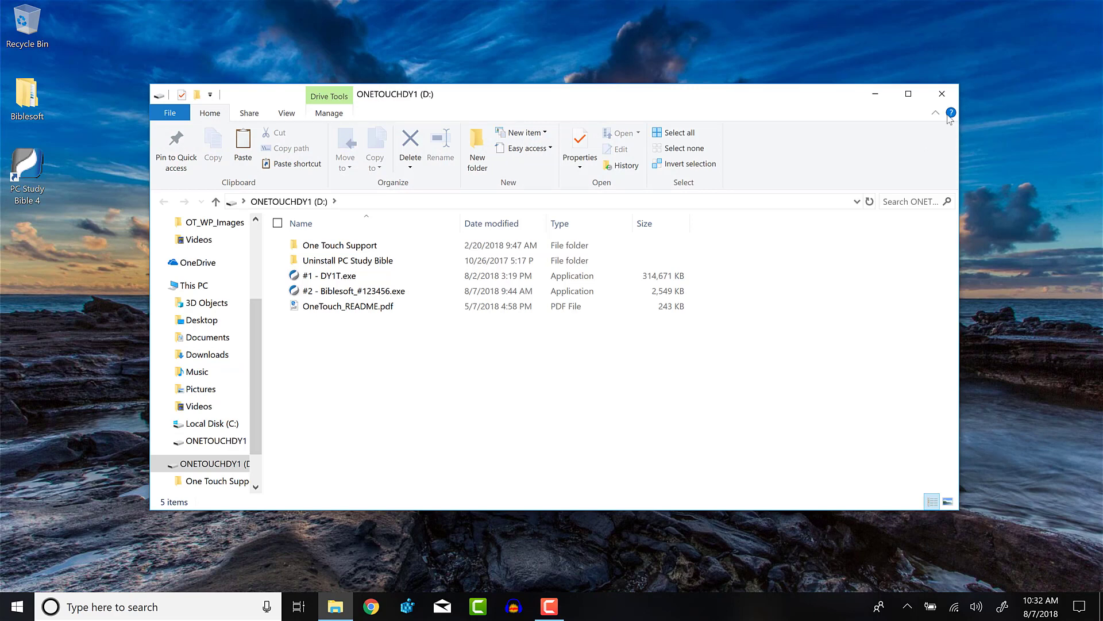
# - Close the drive window and relaunch File Explorer by searching 'File Explorer'
pyautogui.click(943, 95)
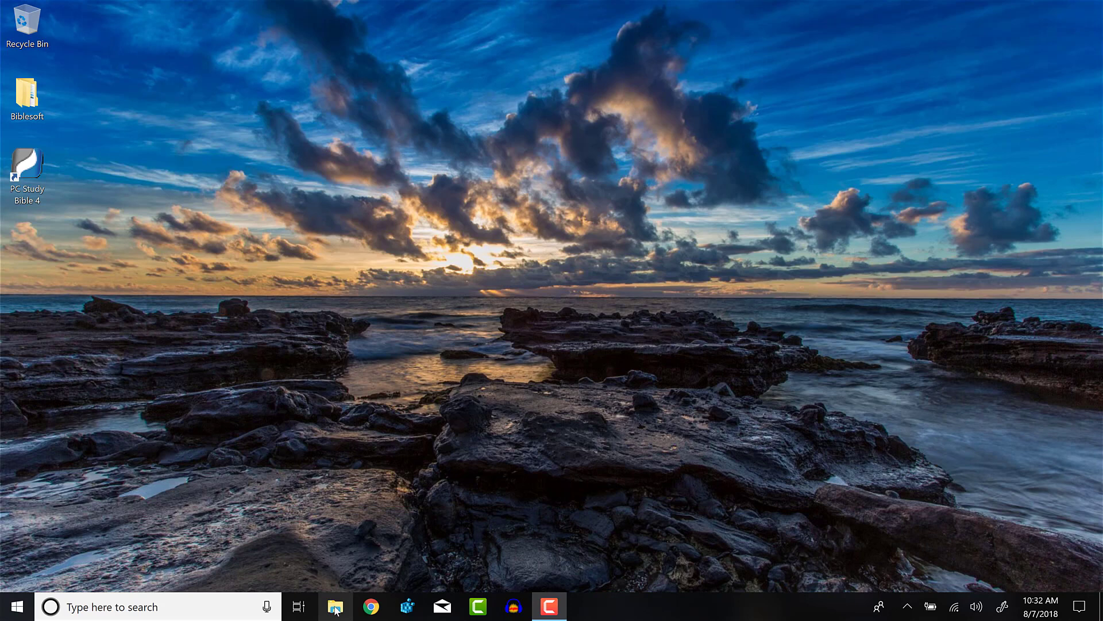
pyautogui.click(190, 607)
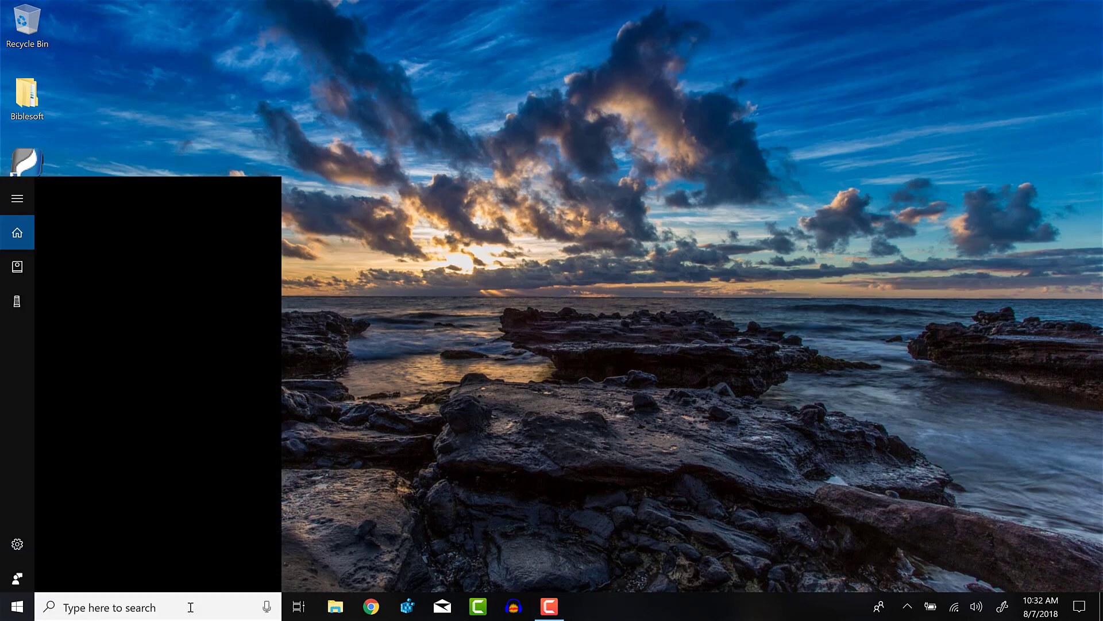
pyautogui.write('File Explorer')
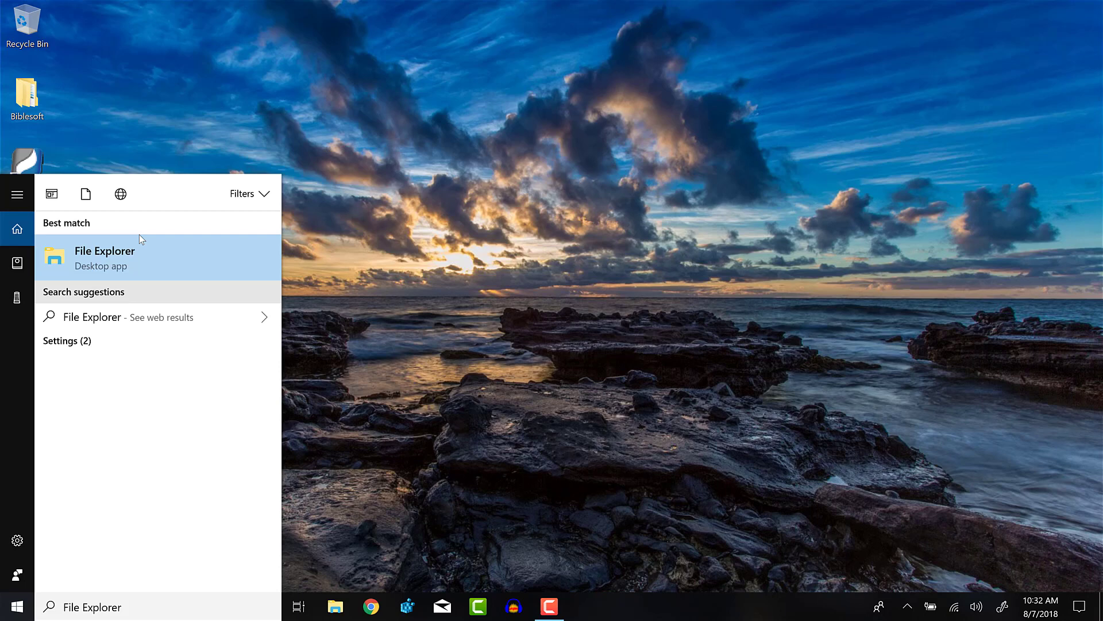
pyautogui.click(143, 250)
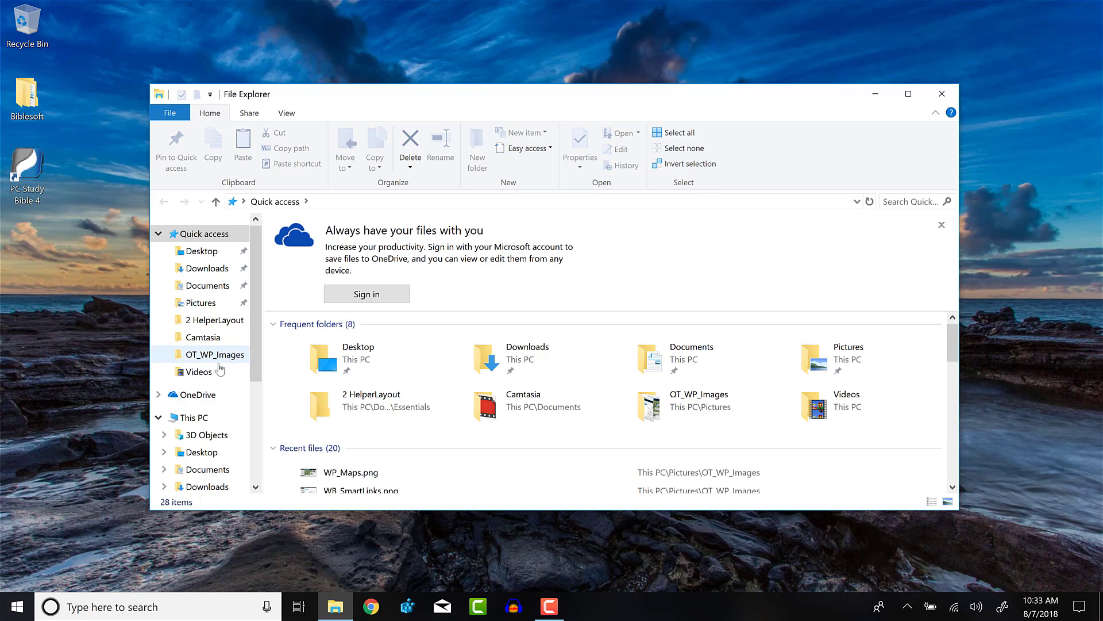
# - Navigate through This PC to the ONETOUCHDY1 (D:) drive's contents
pyautogui.click(193, 419)
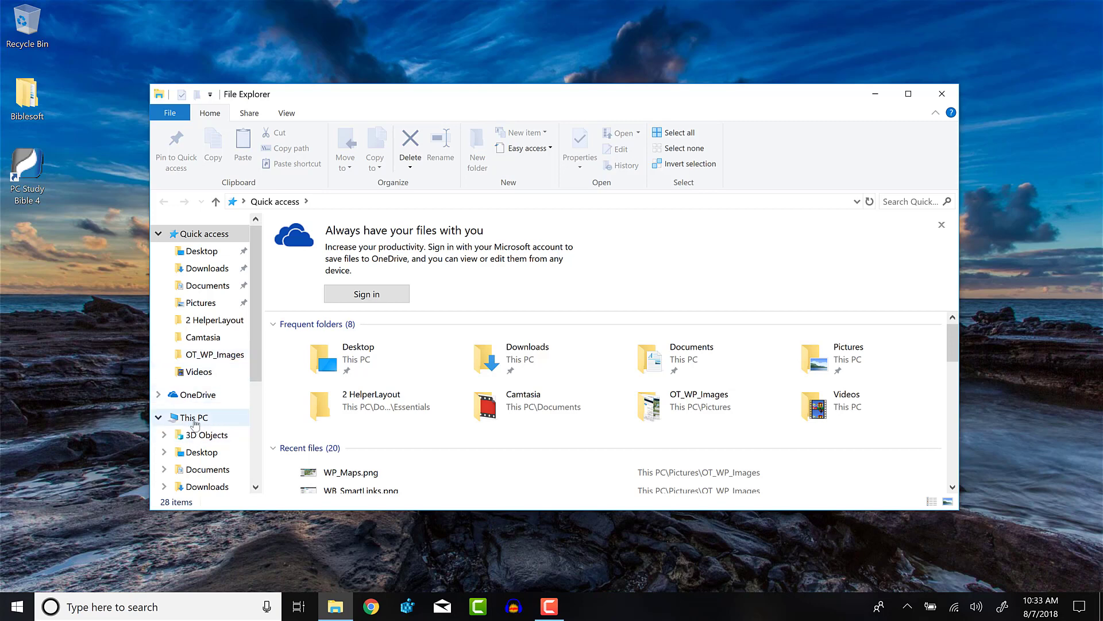
pyautogui.click(194, 423)
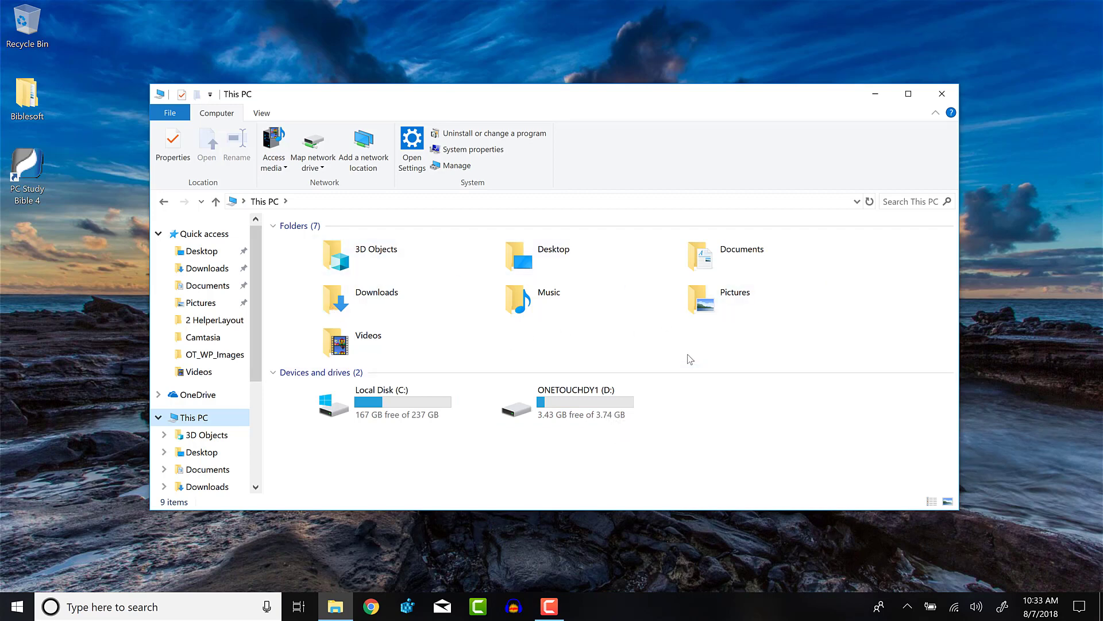
pyautogui.click(579, 415)
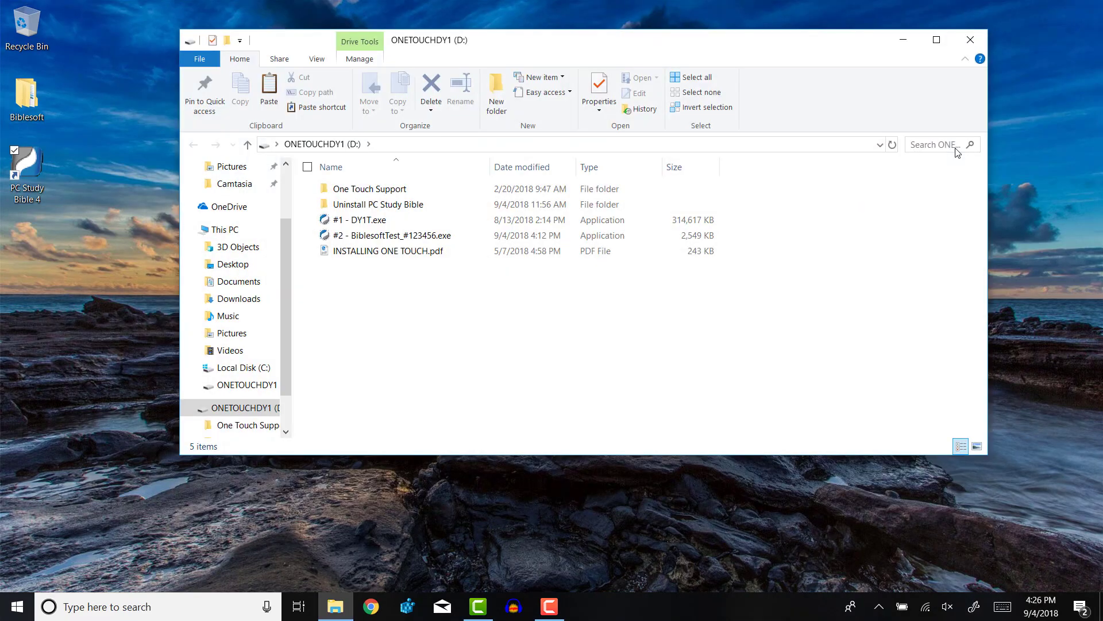
# - Run Full Uninstaller.exe from Uninstall PC Study Bible, then force-close it when it hangs
pyautogui.doubleClick(374, 205)
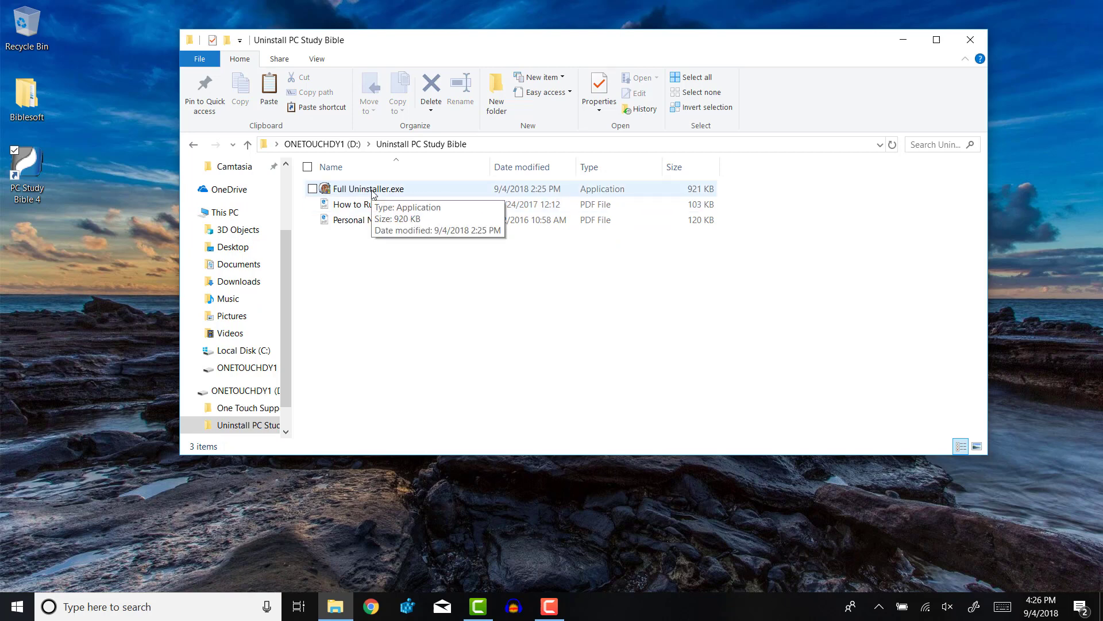
pyautogui.rightClick(372, 192)
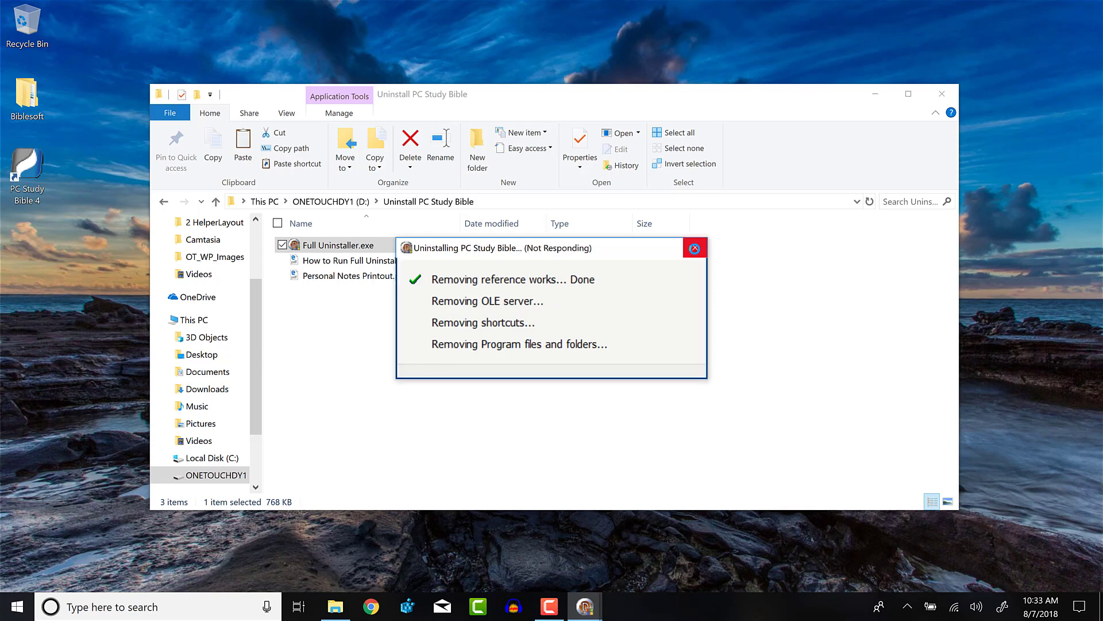
pyautogui.click(694, 248)
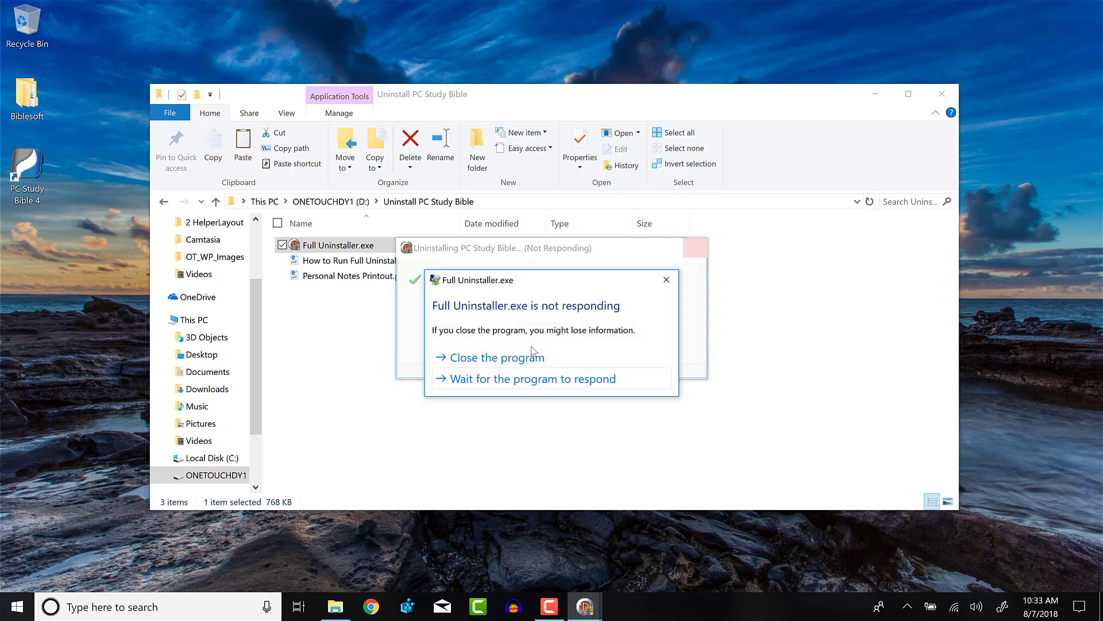
pyautogui.click(479, 358)
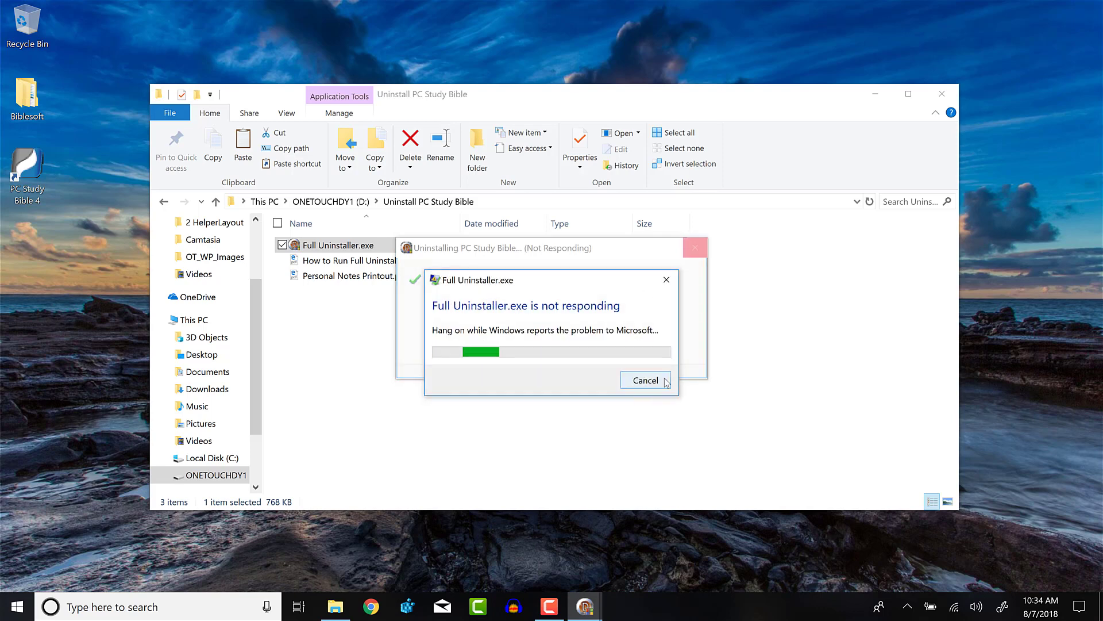
pyautogui.click(645, 380)
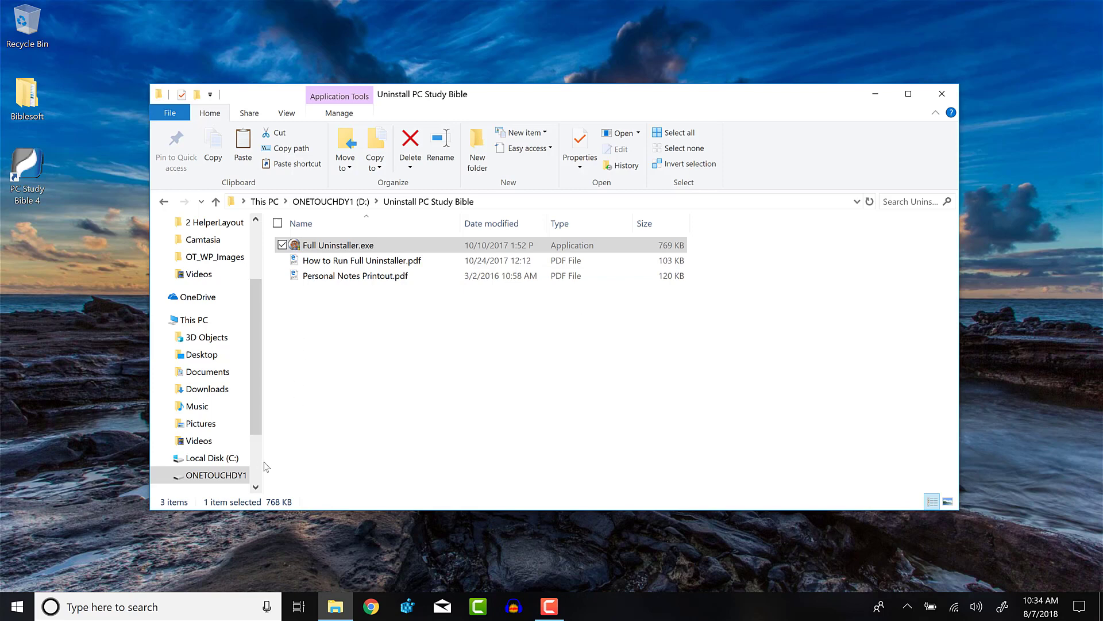
# - Go to Local Disk (C:) > Program Files (x86) and delete the Biblesoft folder
pyautogui.click(192, 319)
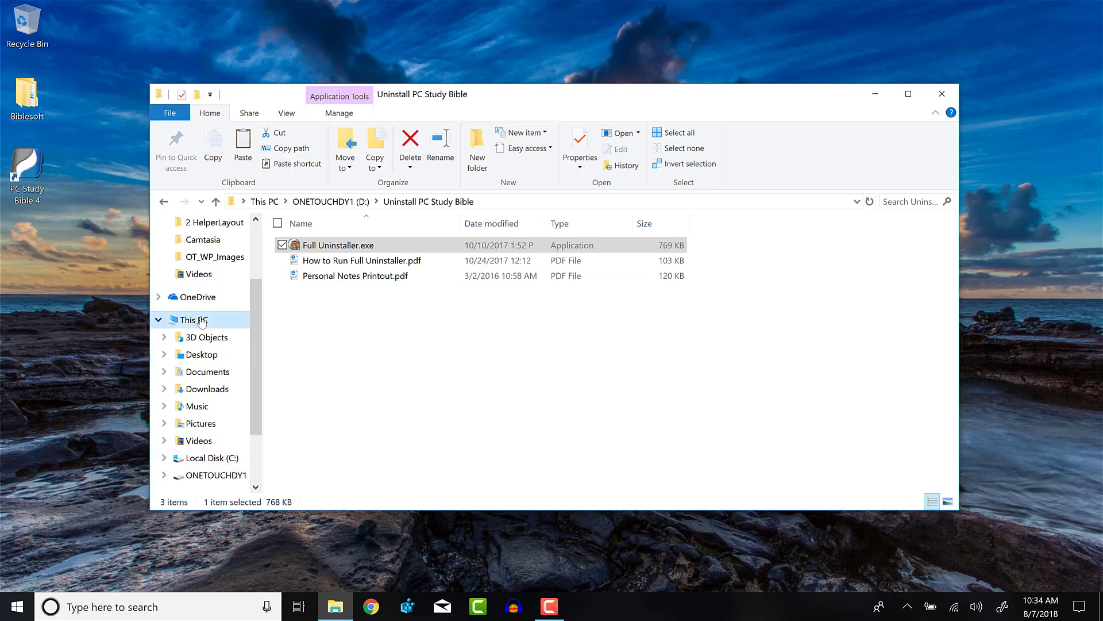
pyautogui.moveTo(405, 406)
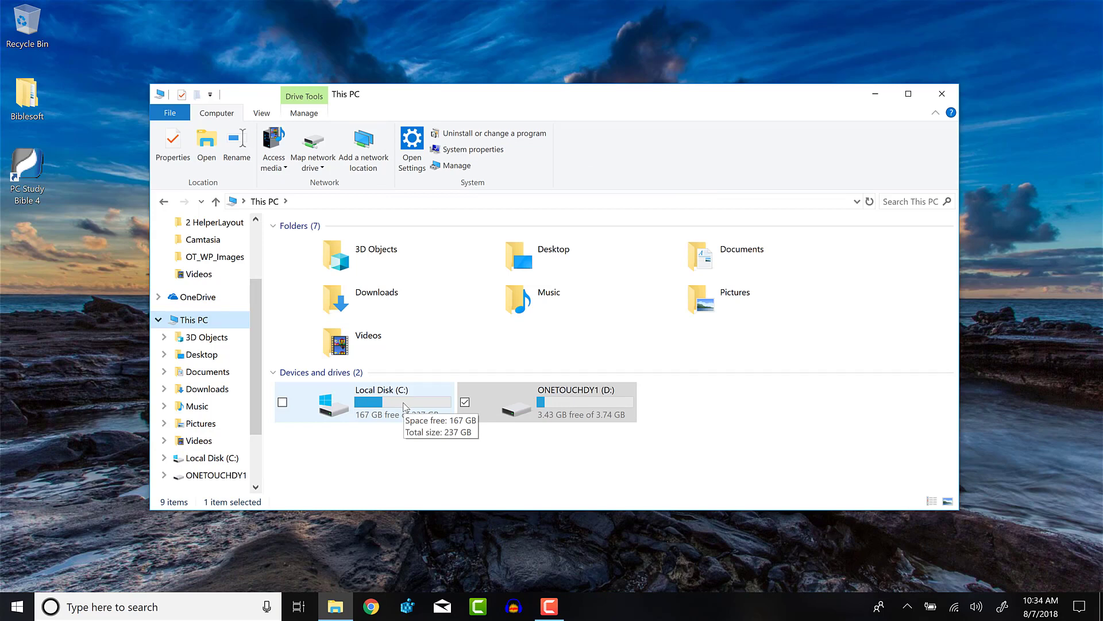
pyautogui.doubleClick(404, 406)
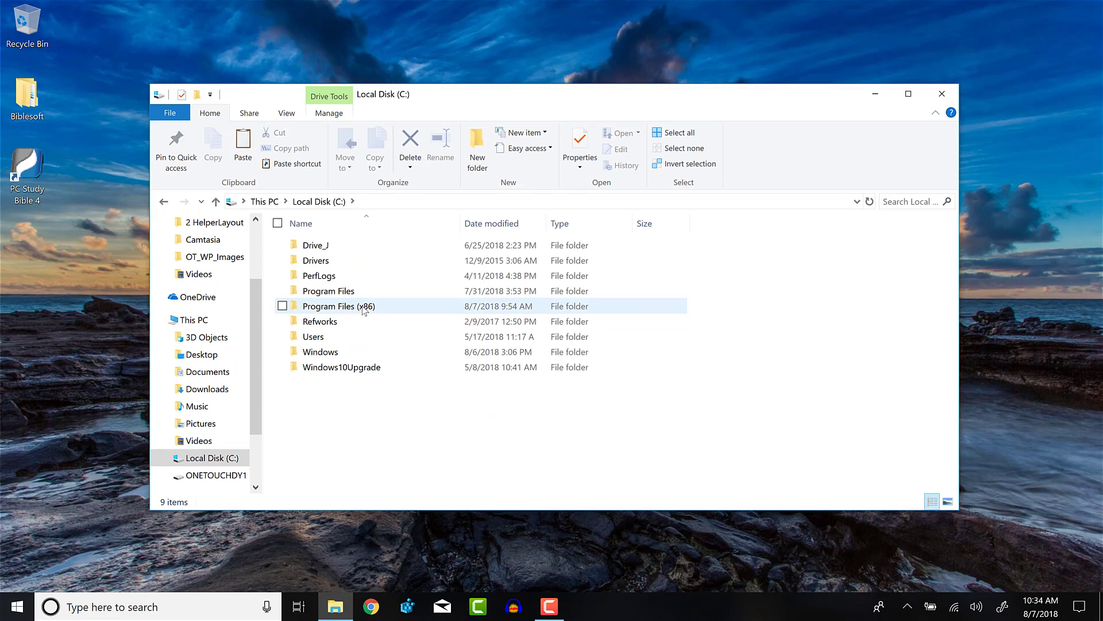
pyautogui.moveTo(364, 310)
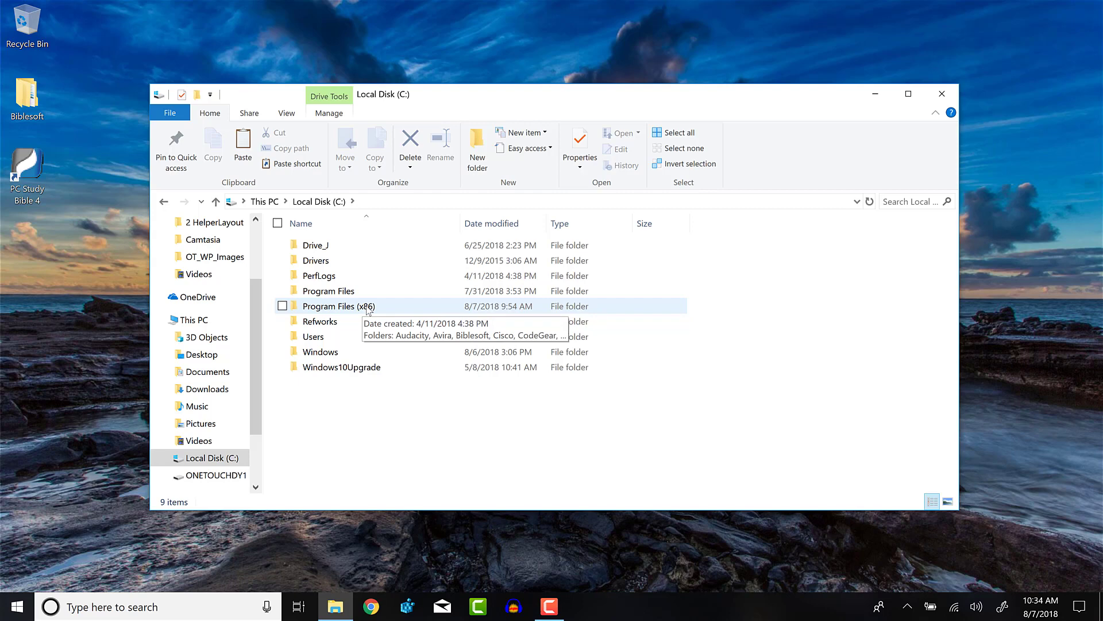
pyautogui.doubleClick(367, 308)
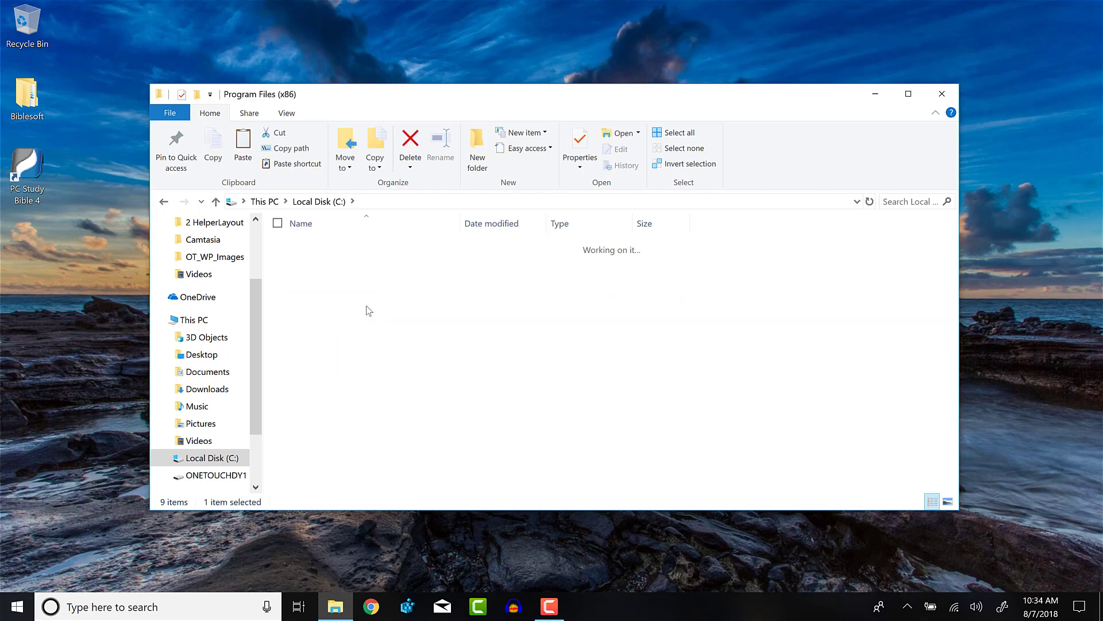
pyautogui.rightClick(328, 278)
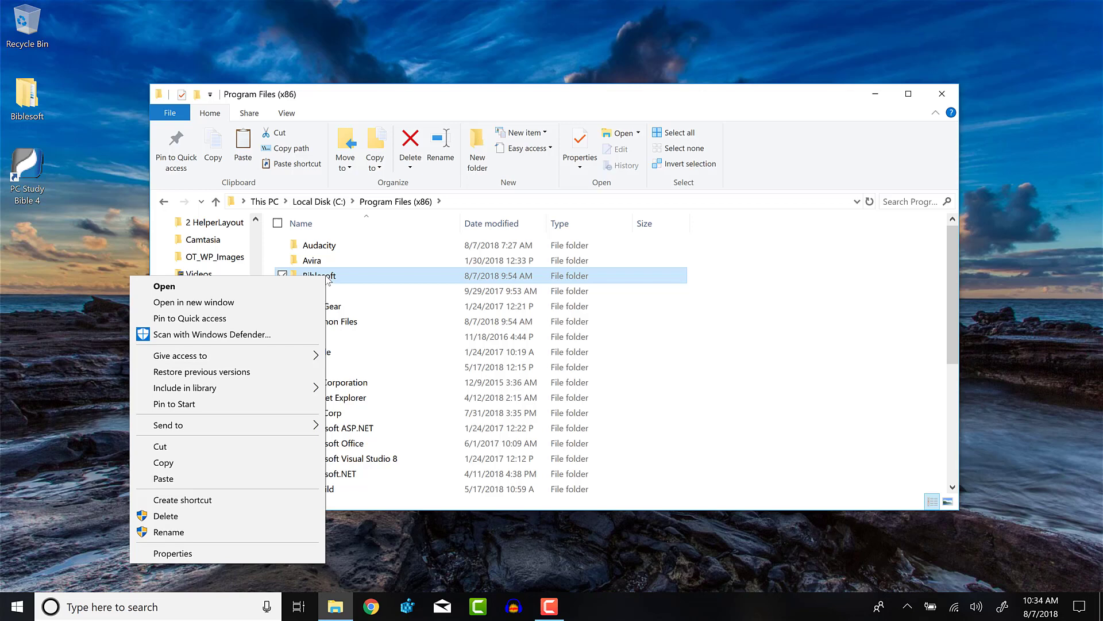
pyautogui.click(245, 515)
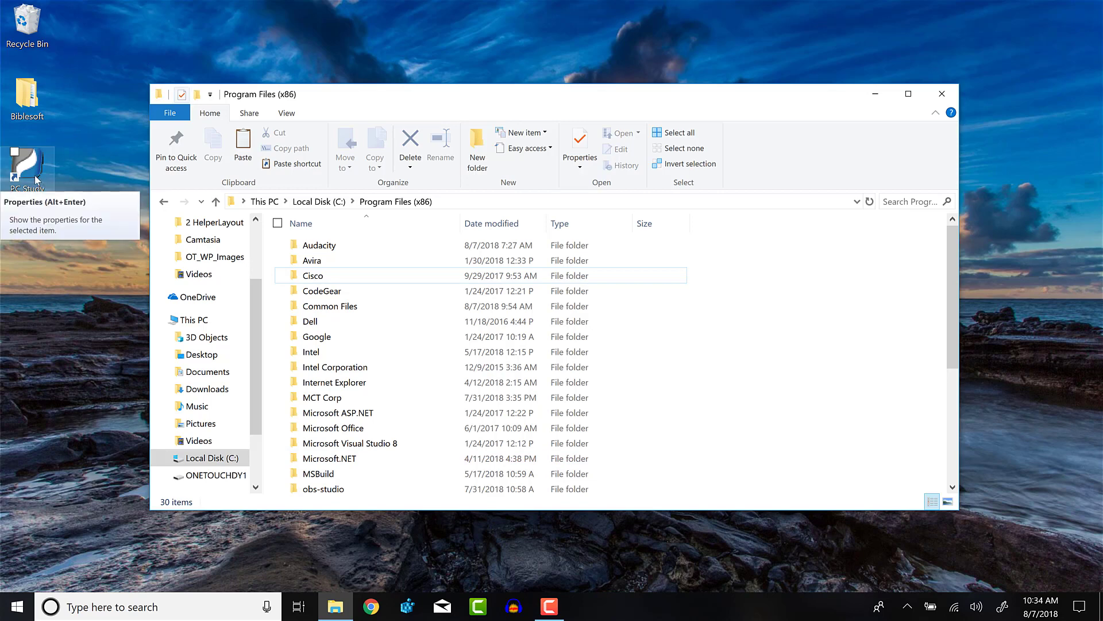
# - Drag the PC Study Bible 4 desktop shortcut into the Recycle Bin and open the bin
pyautogui.moveTo(36, 179); pyautogui.dragTo(46, 29)
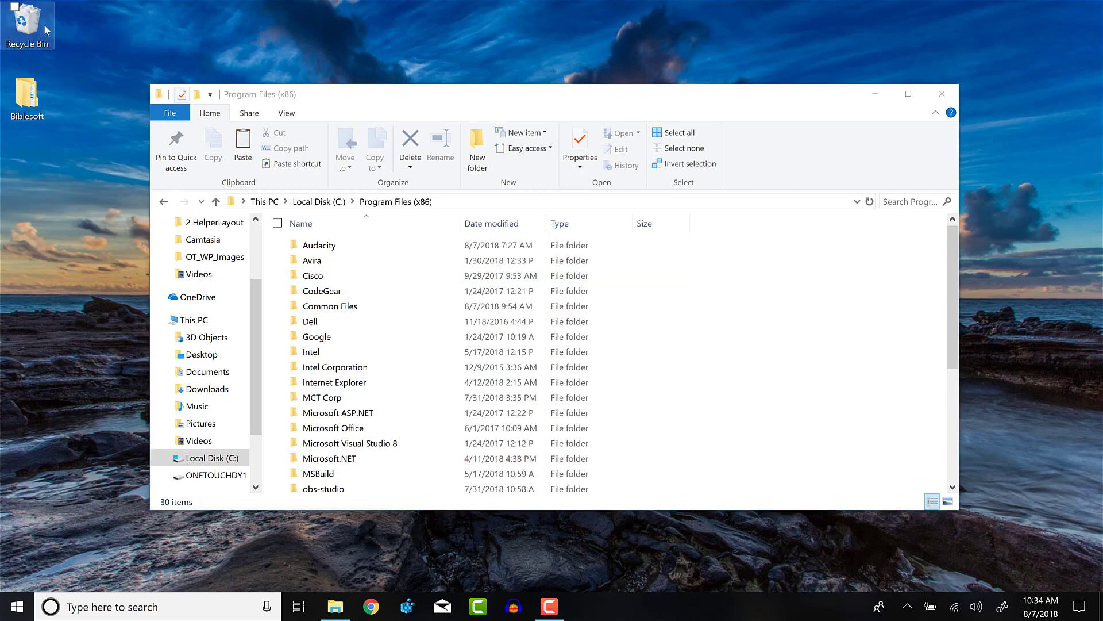
pyautogui.click(28, 26)
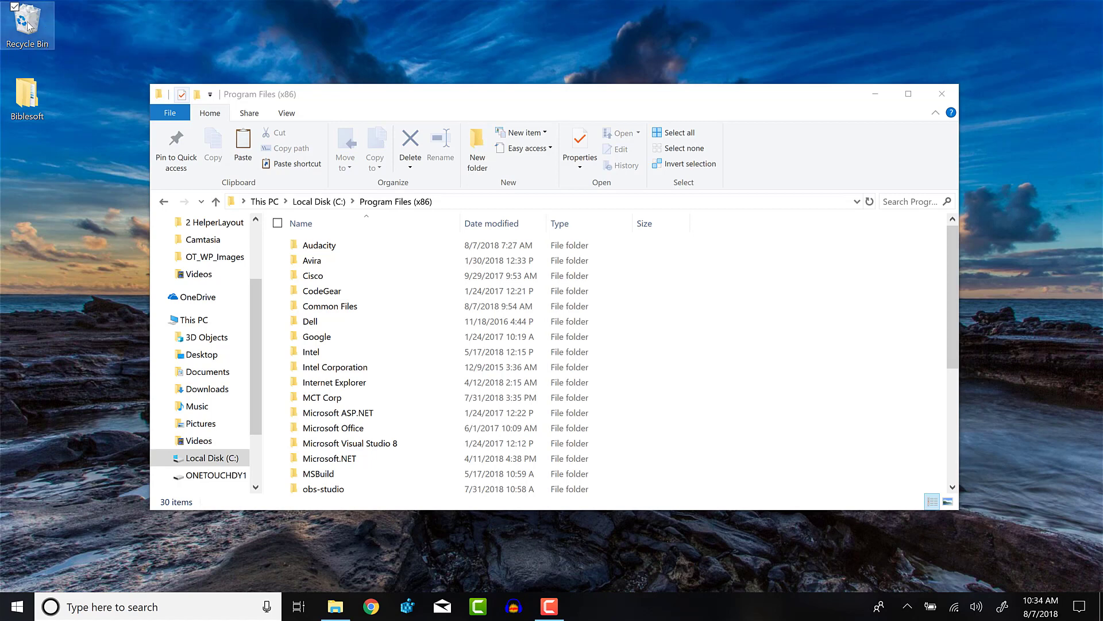
pyautogui.doubleClick(29, 26)
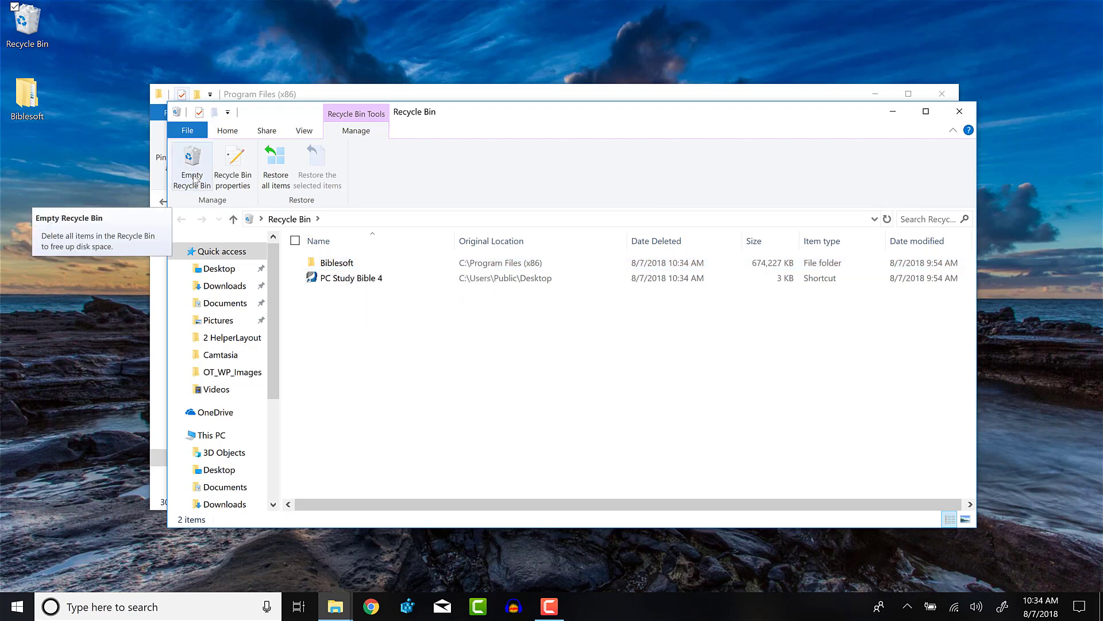
# - Permanently delete the PC Study Bible 4 shortcut, then empty the Recycle Bin
pyautogui.rightClick(349, 281)
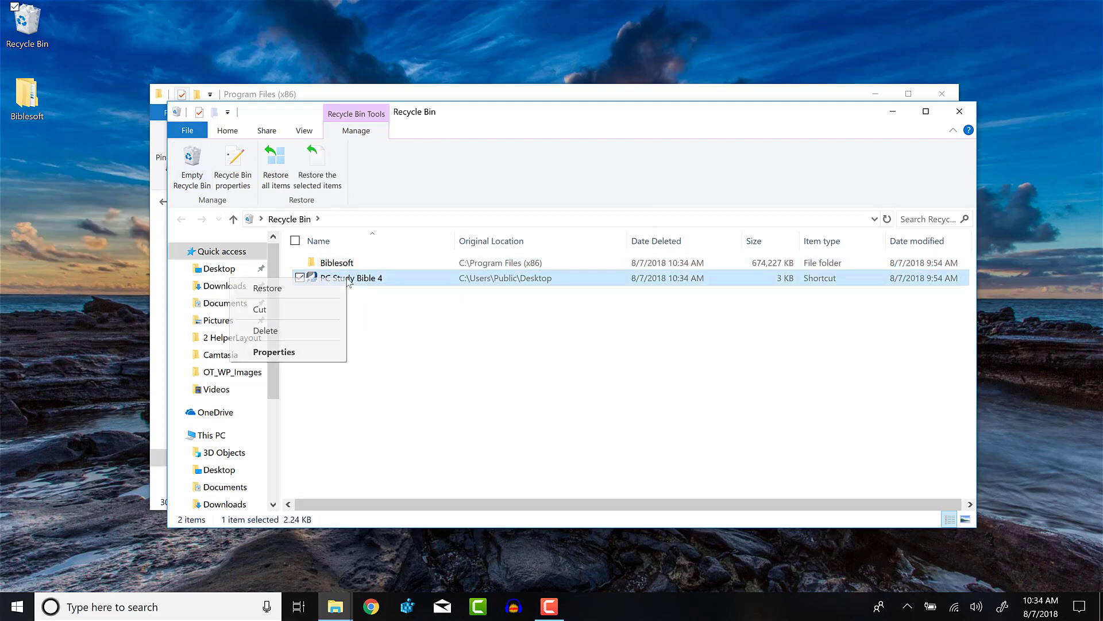
pyautogui.click(326, 336)
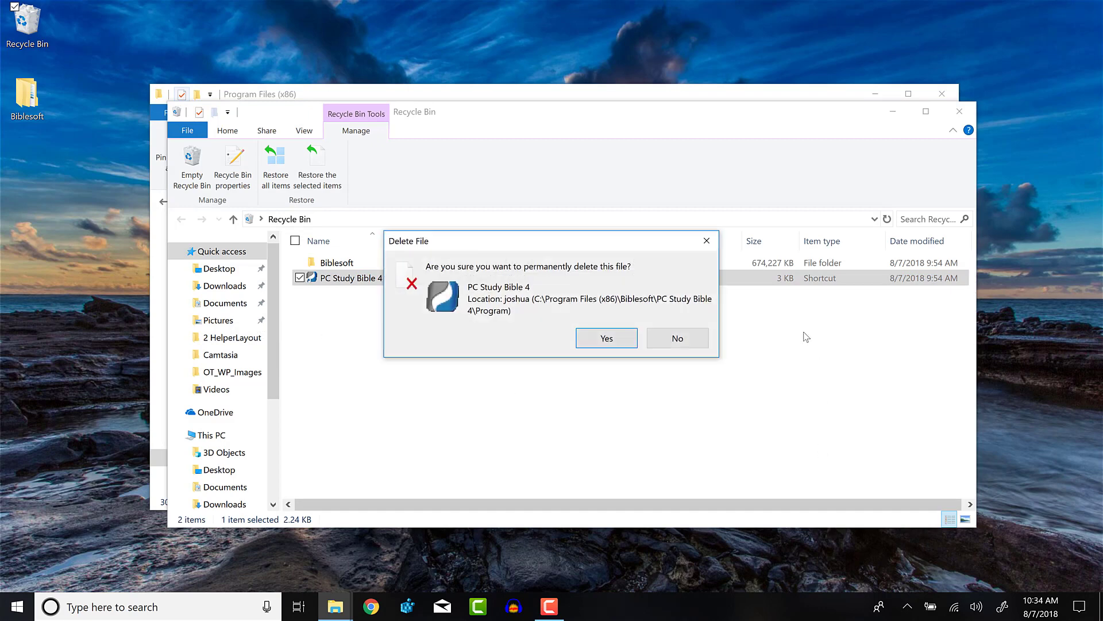
pyautogui.click(600, 343)
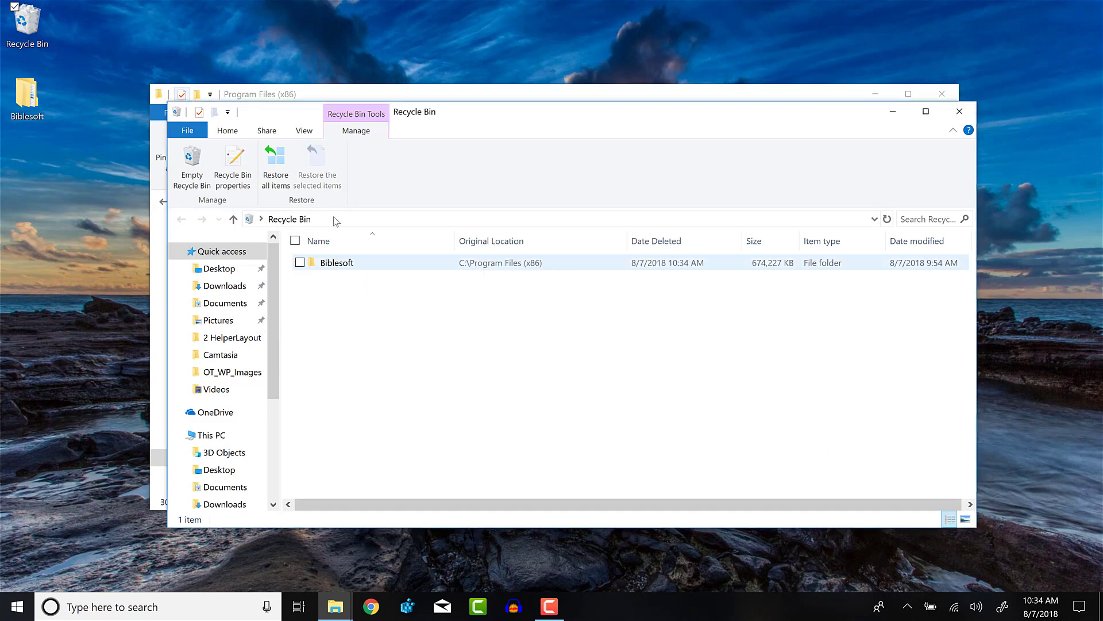
pyautogui.click(192, 161)
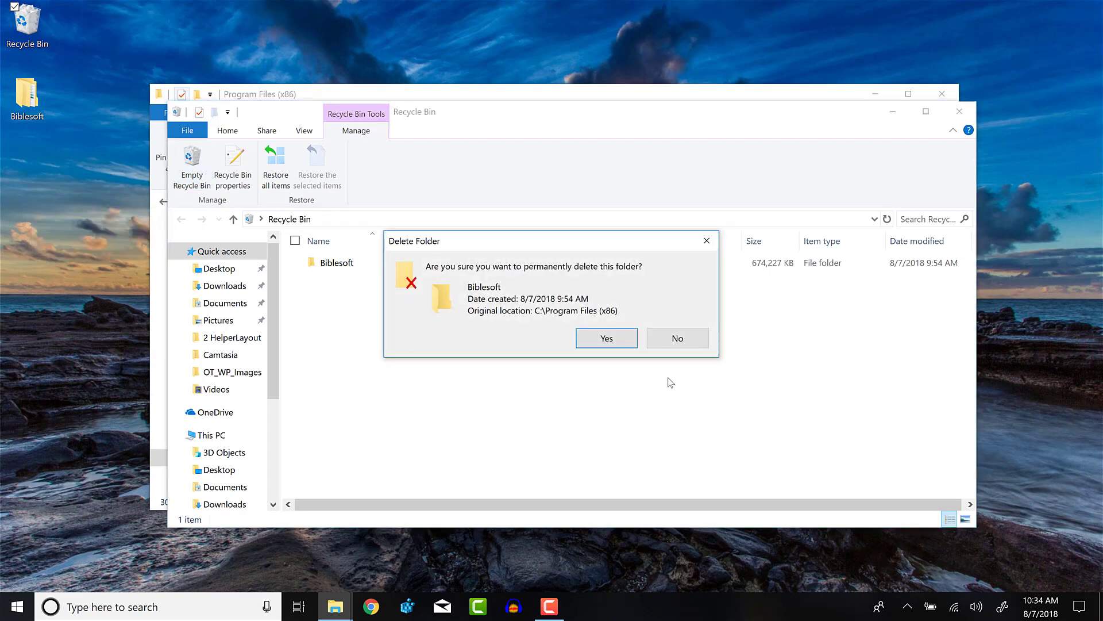
pyautogui.click(607, 339)
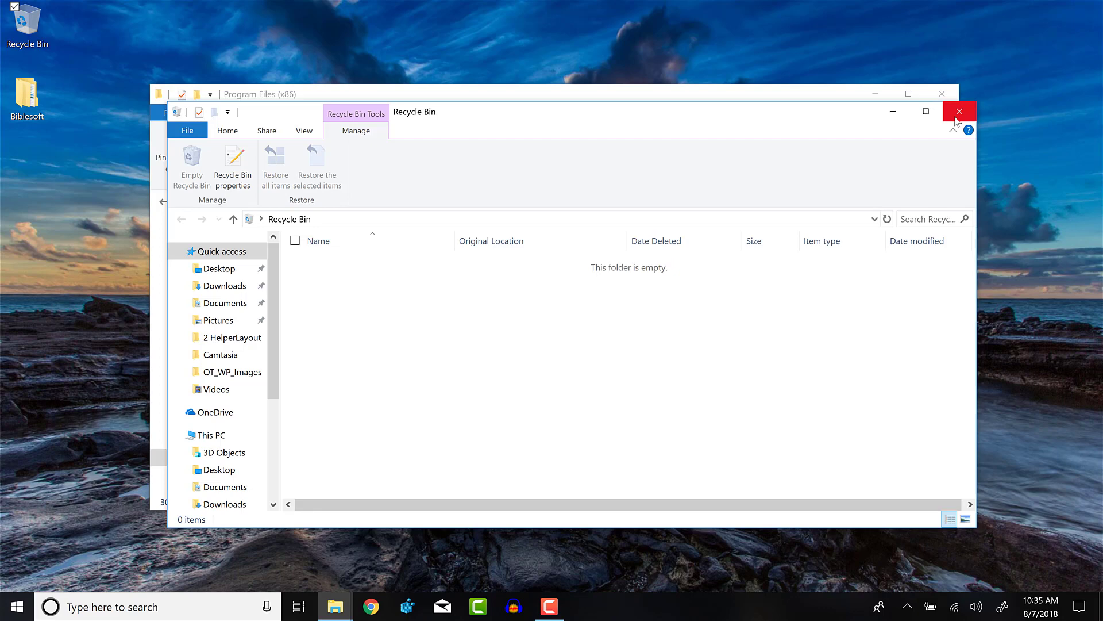
# - Run Full Uninstaller.exe again from D:\Uninstall PC Study Bible, then return to the D: root
pyautogui.click(845, 94)
pyautogui.click(215, 320)
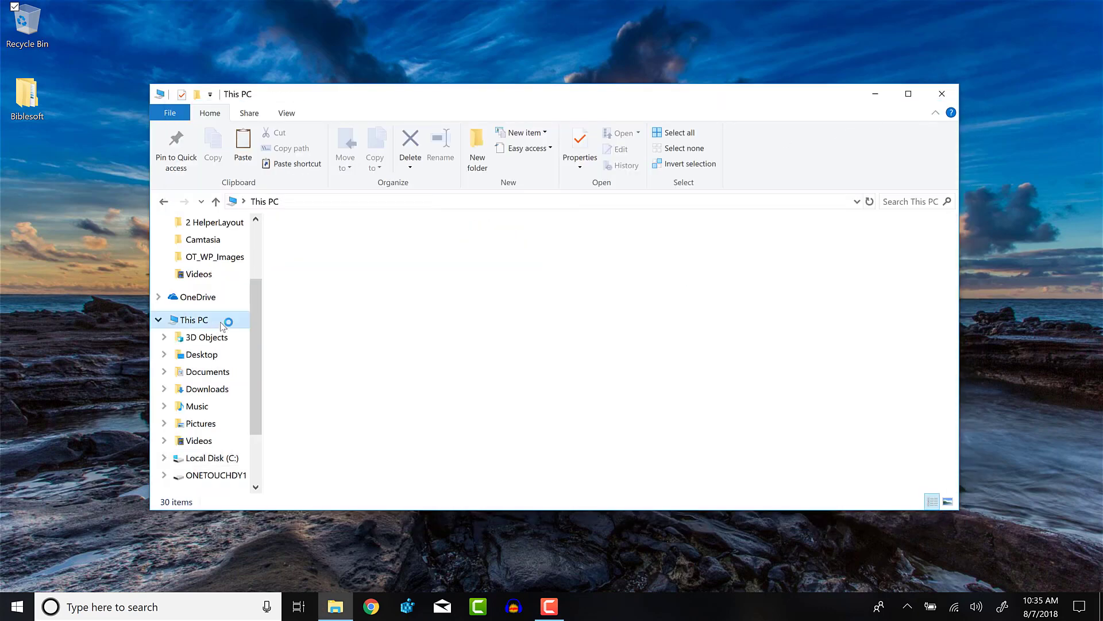
pyautogui.doubleClick(585, 402)
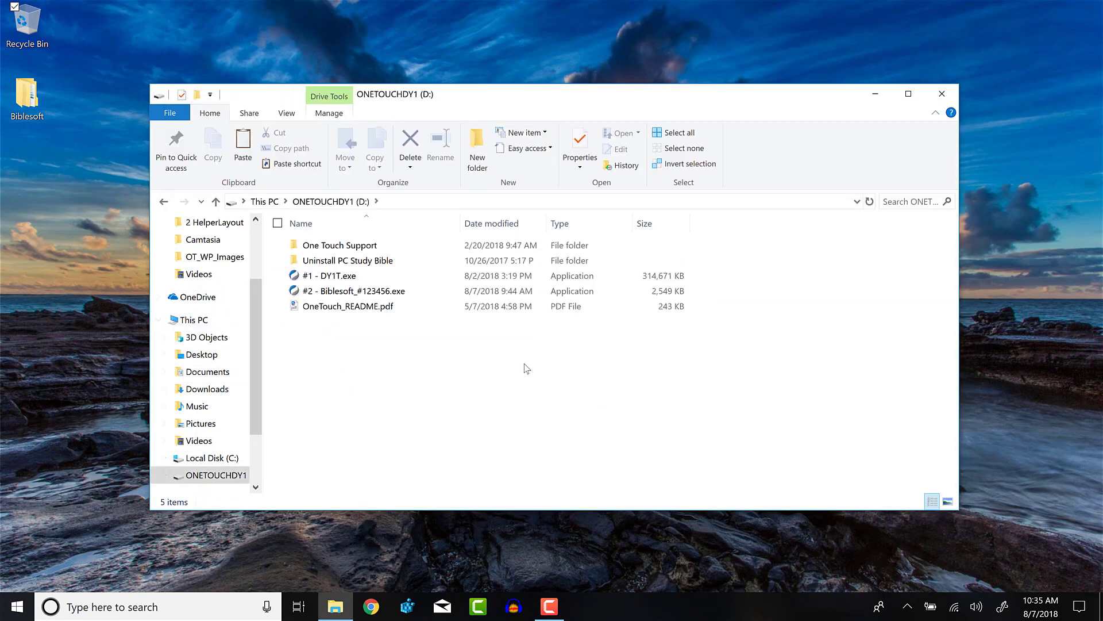
pyautogui.doubleClick(354, 261)
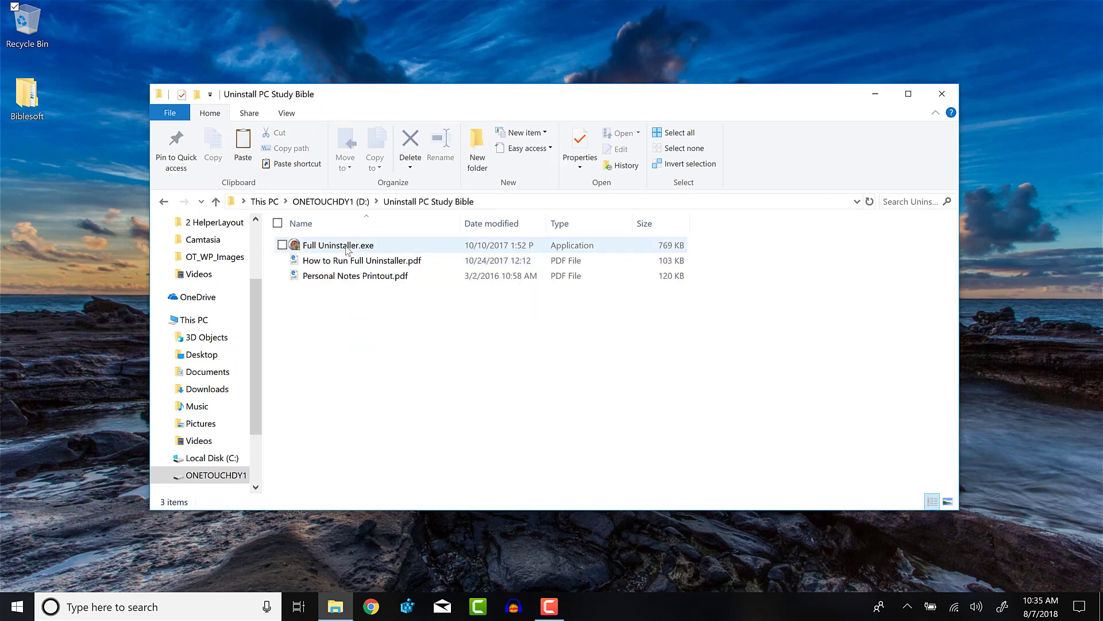
pyautogui.rightClick(347, 248)
pyautogui.click(304, 255)
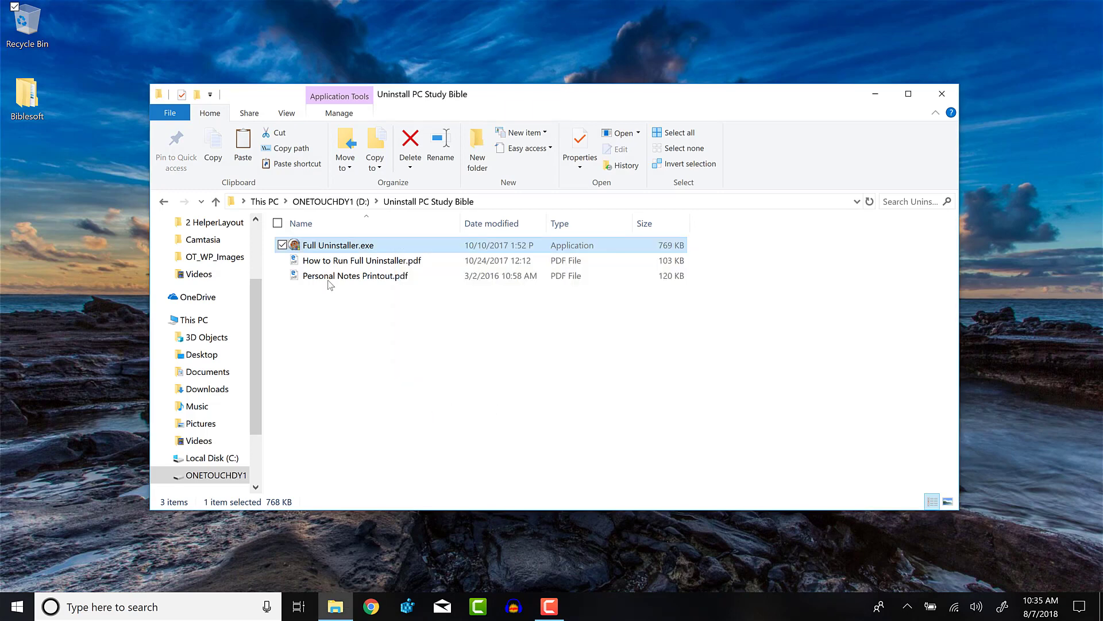
pyautogui.click(335, 202)
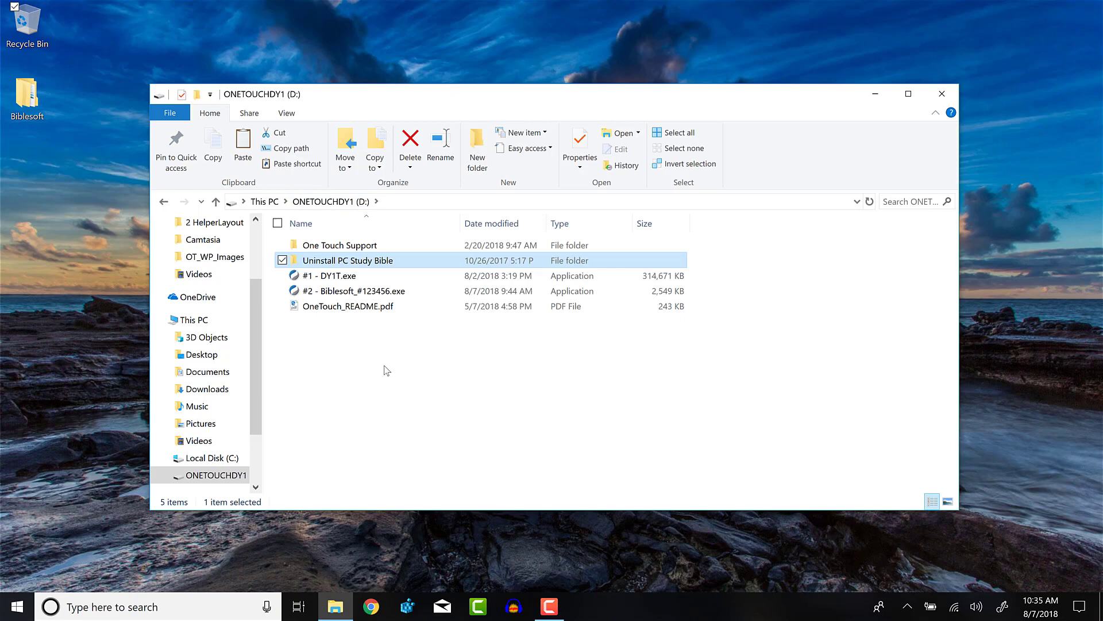
# - Run #1 - DY1T.exe, accept the license, and install to the default OneTouch location
pyautogui.doubleClick(339, 277)
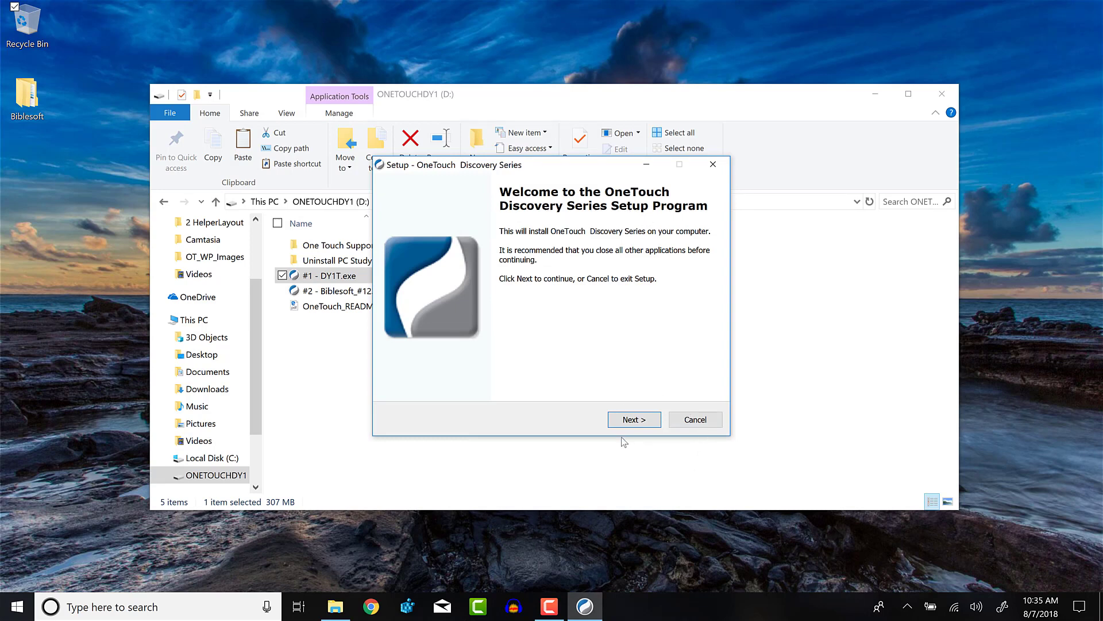
pyautogui.click(630, 420)
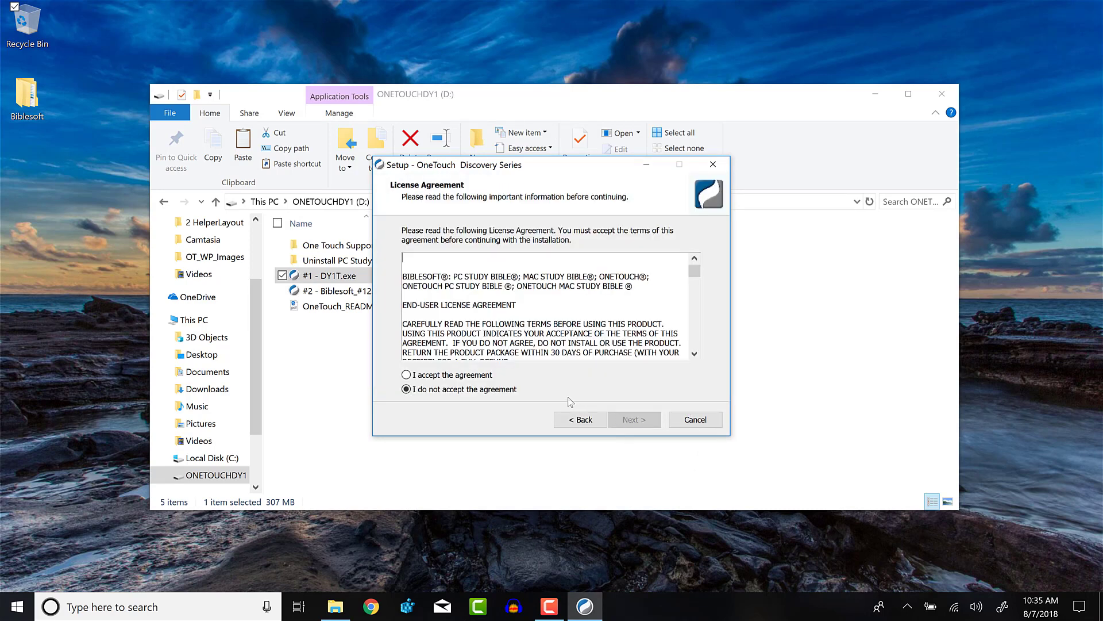
pyautogui.click(470, 377)
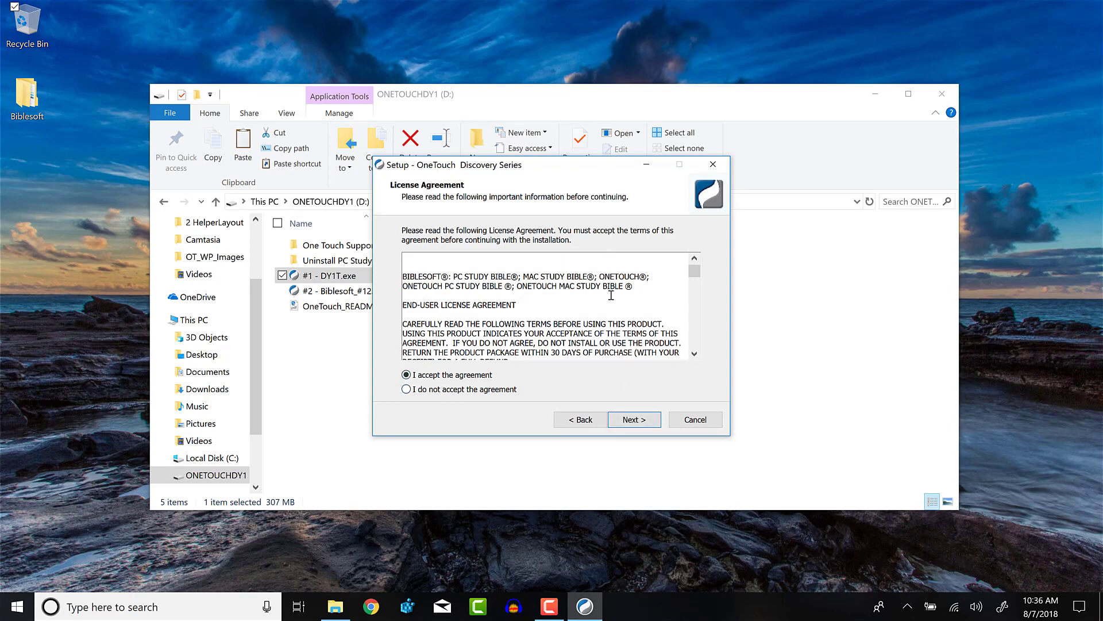
pyautogui.scroll(-10, 611, 296)
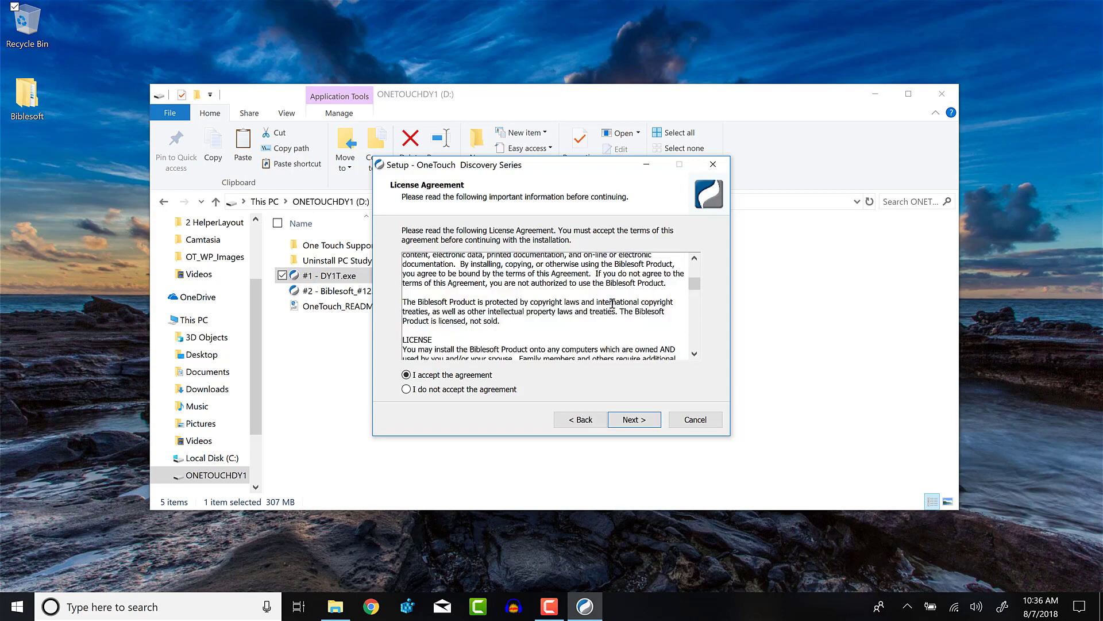
pyautogui.scroll(-10, 612, 304)
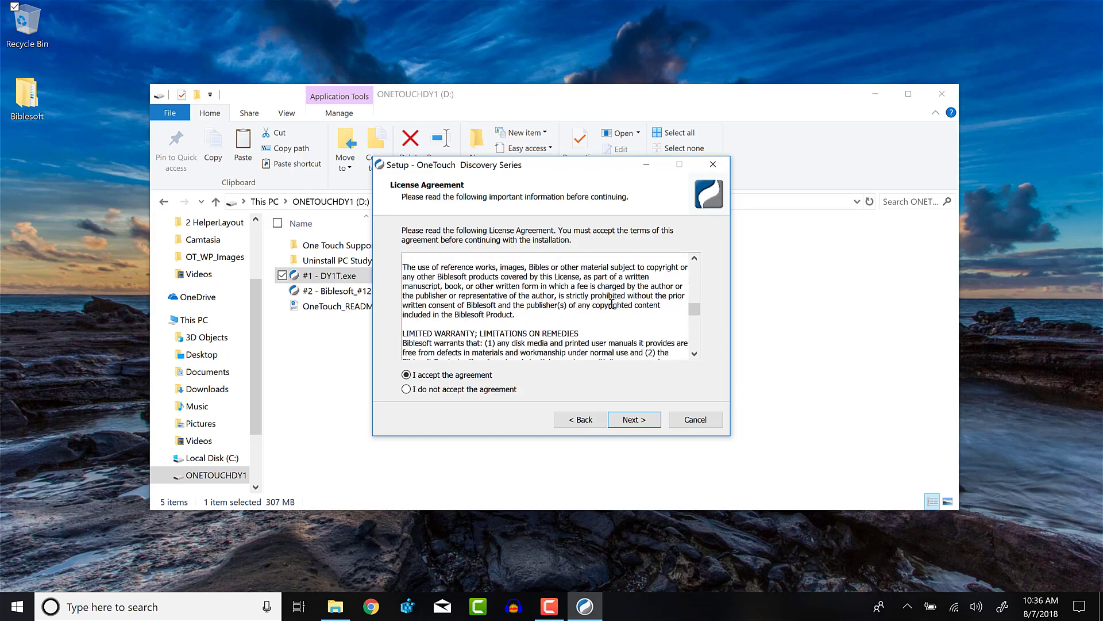
pyautogui.click(639, 423)
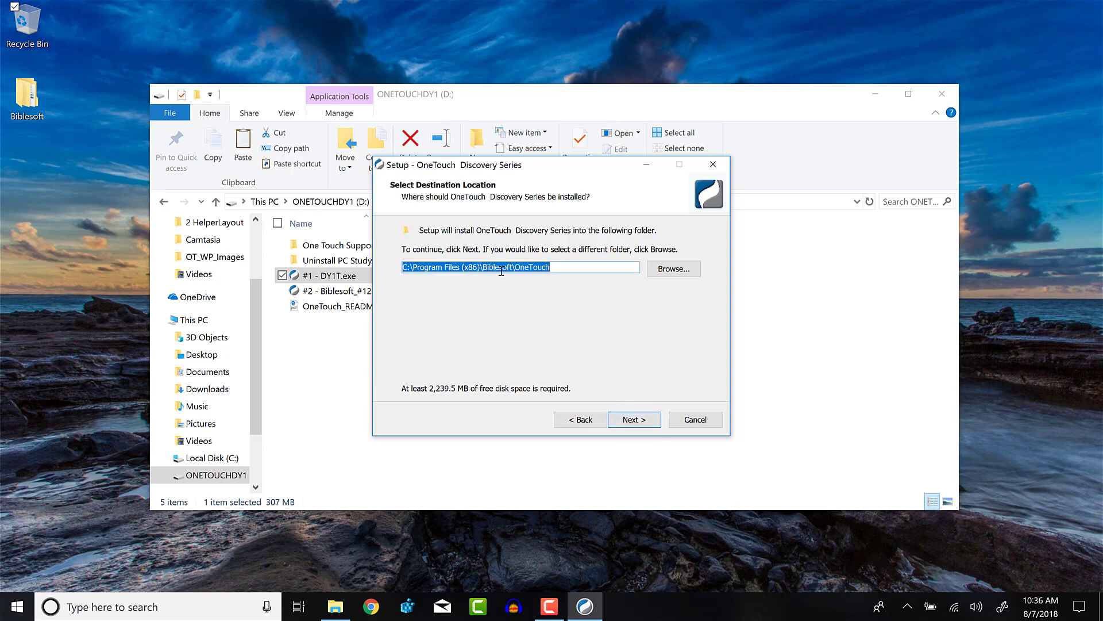
pyautogui.click(632, 419)
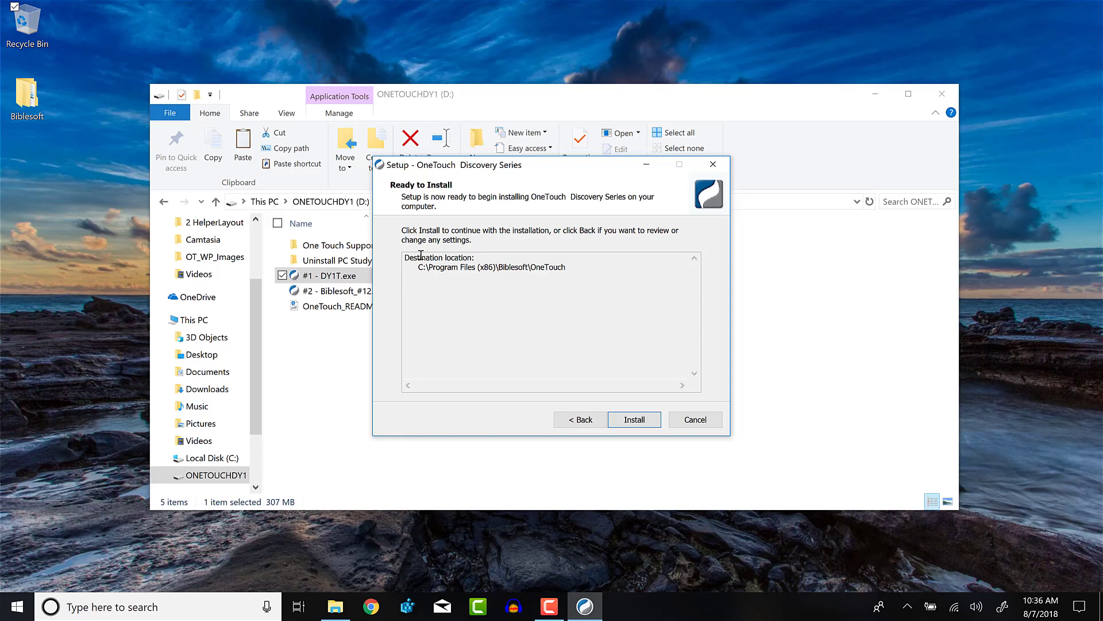
pyautogui.click(633, 419)
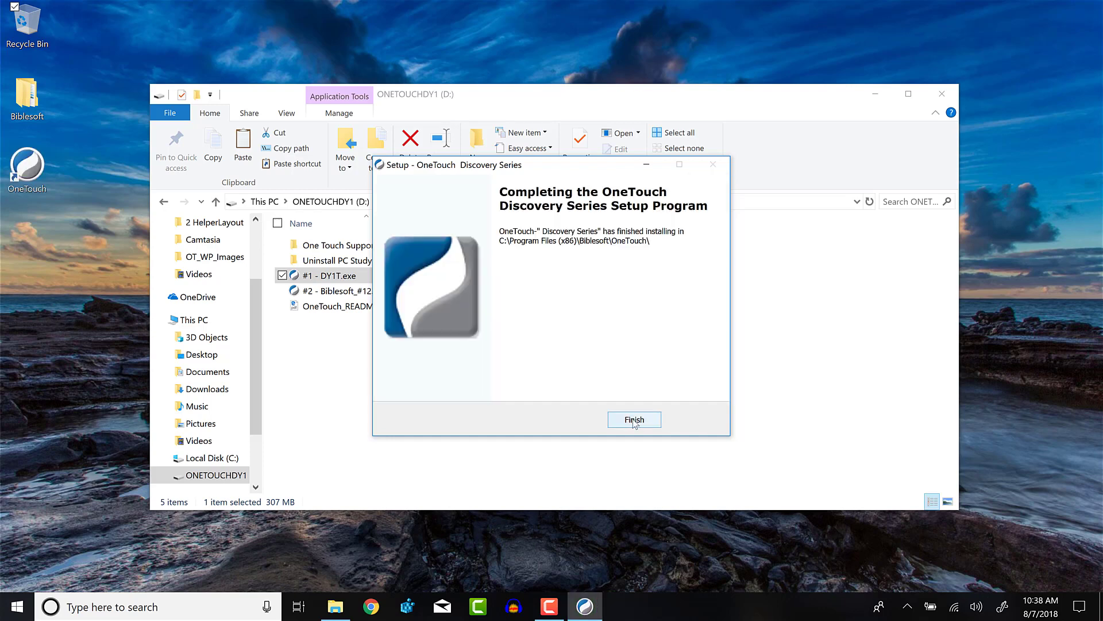
# - Finish the first setup, install #2 - Biblesoft_#123456.exe with defaults, then show This PC
pyautogui.click(635, 420)
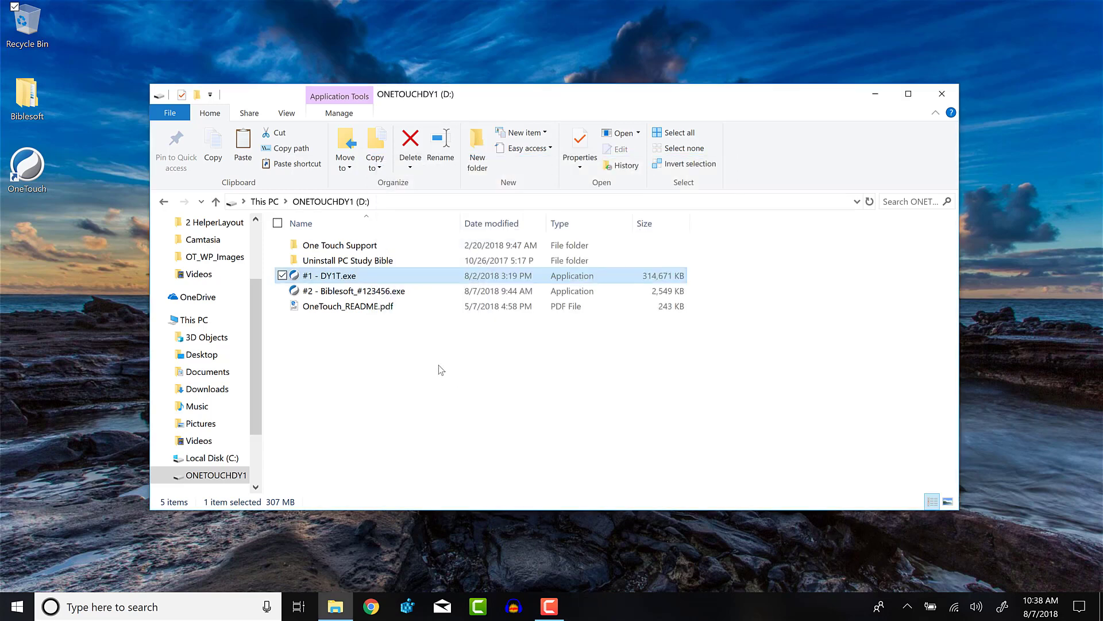
pyautogui.doubleClick(365, 294)
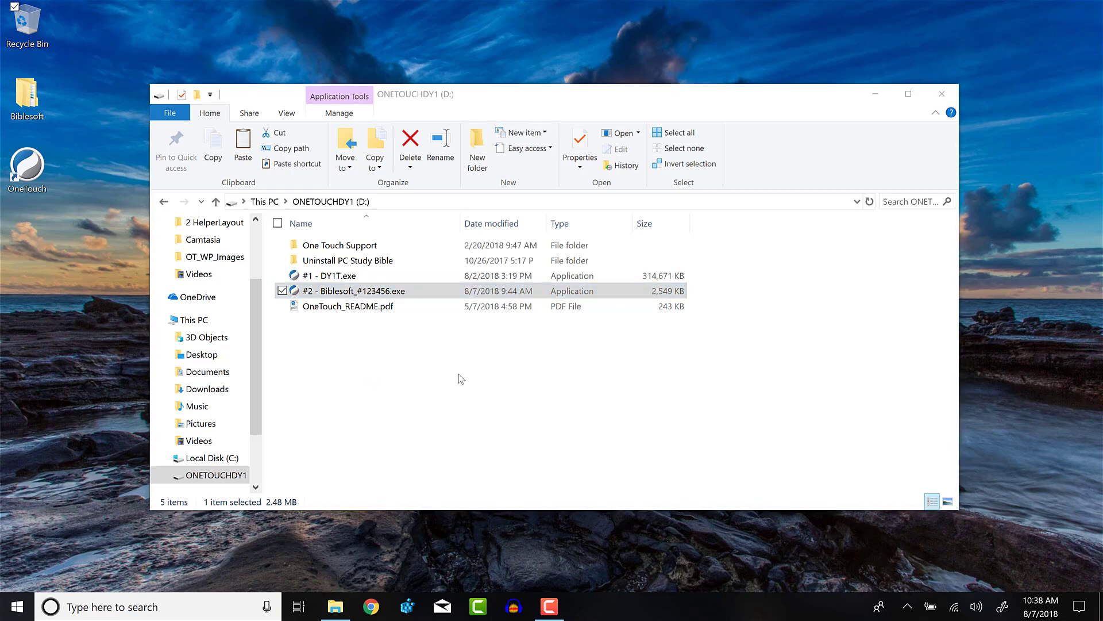
pyautogui.click(650, 423)
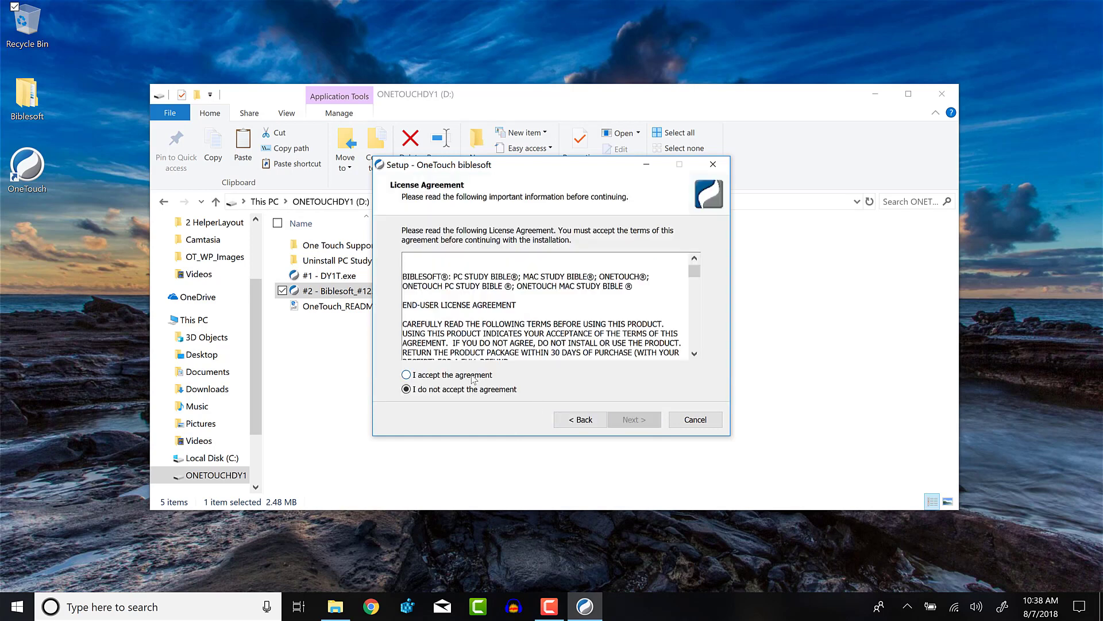
pyautogui.click(472, 374)
pyautogui.click(633, 421)
pyautogui.click(636, 422)
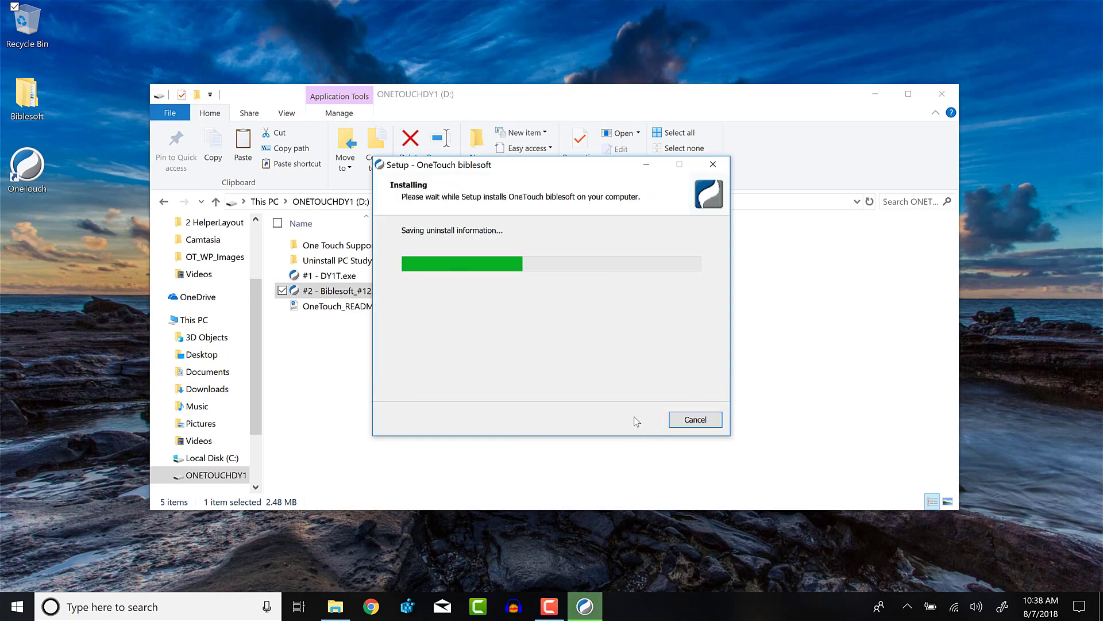
pyautogui.click(632, 419)
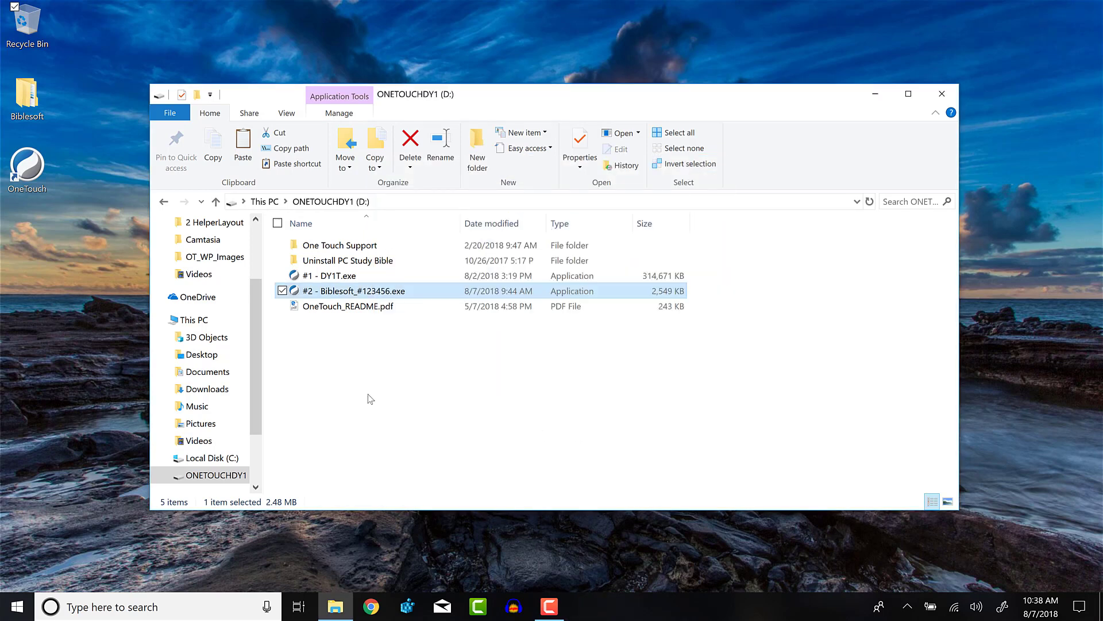
pyautogui.click(219, 321)
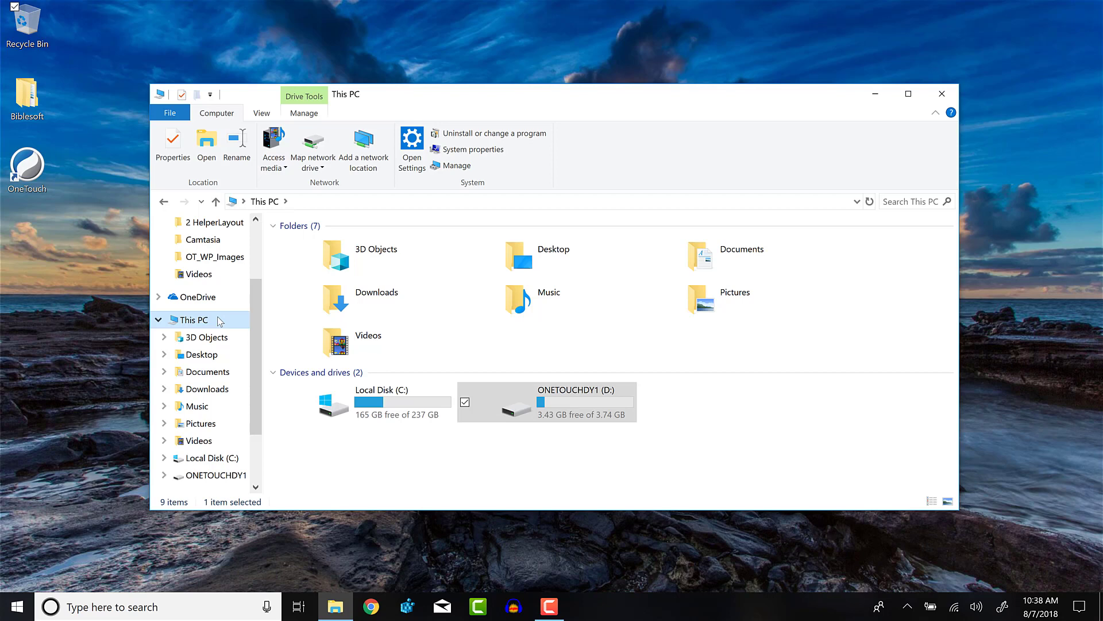
# - Eject ONETOUCHDY1 (D:) via the tray's Safely Remove Hardware icon and dismiss the notice
pyautogui.click(592, 405)
pyautogui.rightClick(592, 405)
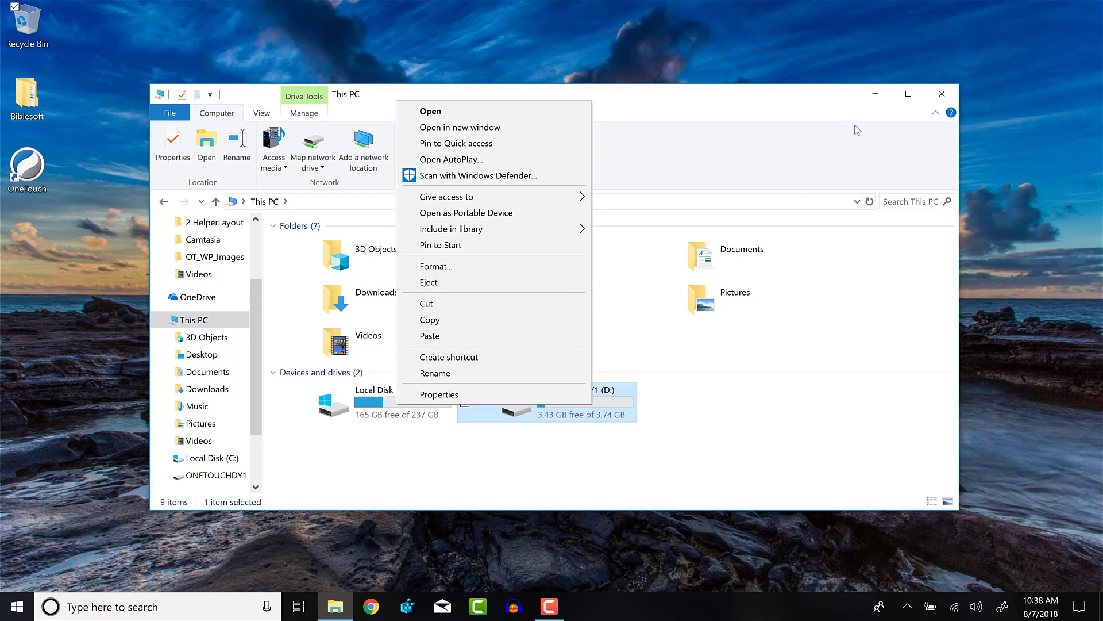
pyautogui.click(908, 606)
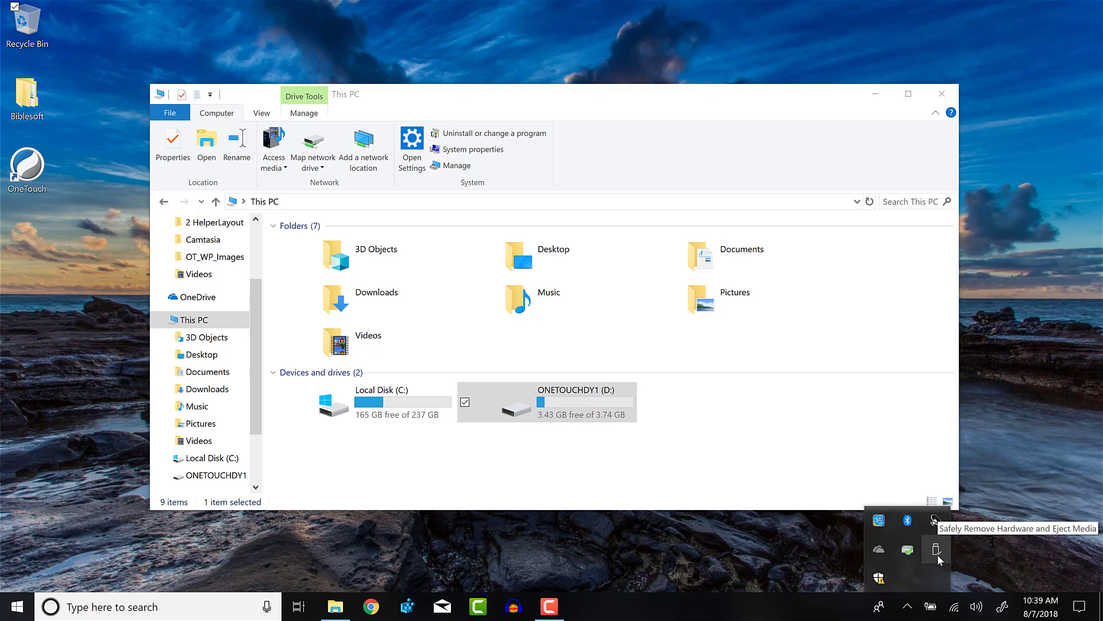
pyautogui.click(937, 554)
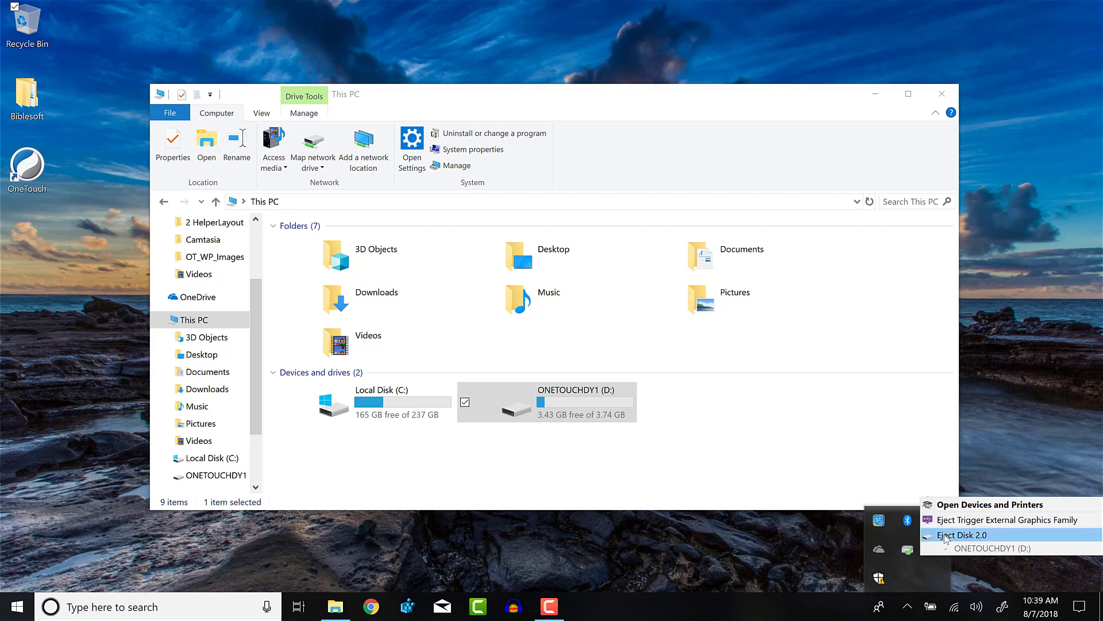
pyautogui.click(944, 534)
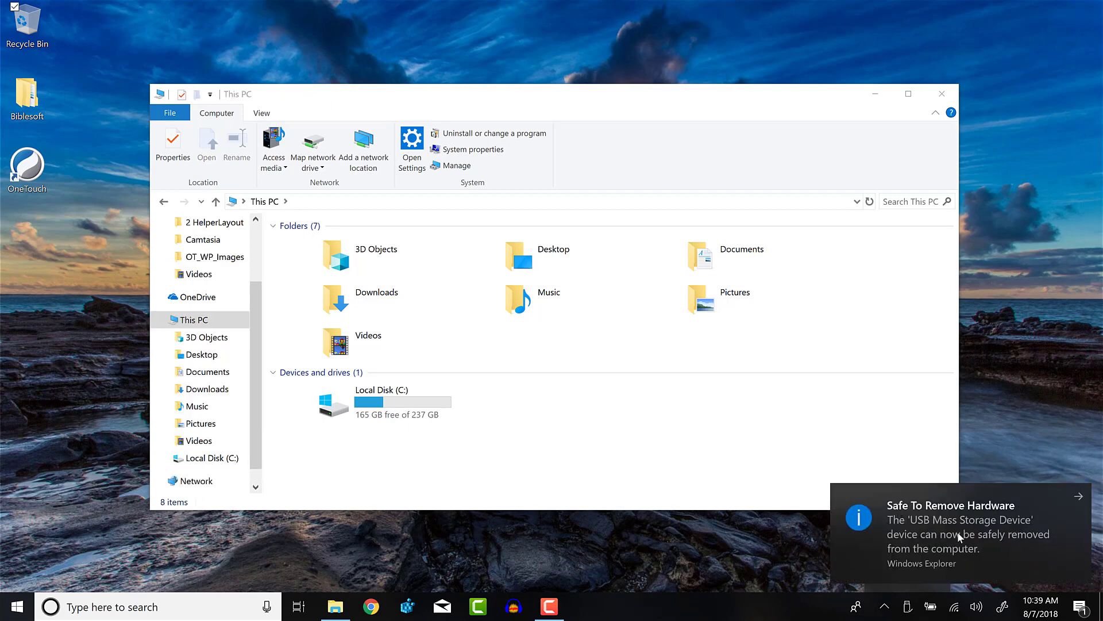
pyautogui.click(926, 519)
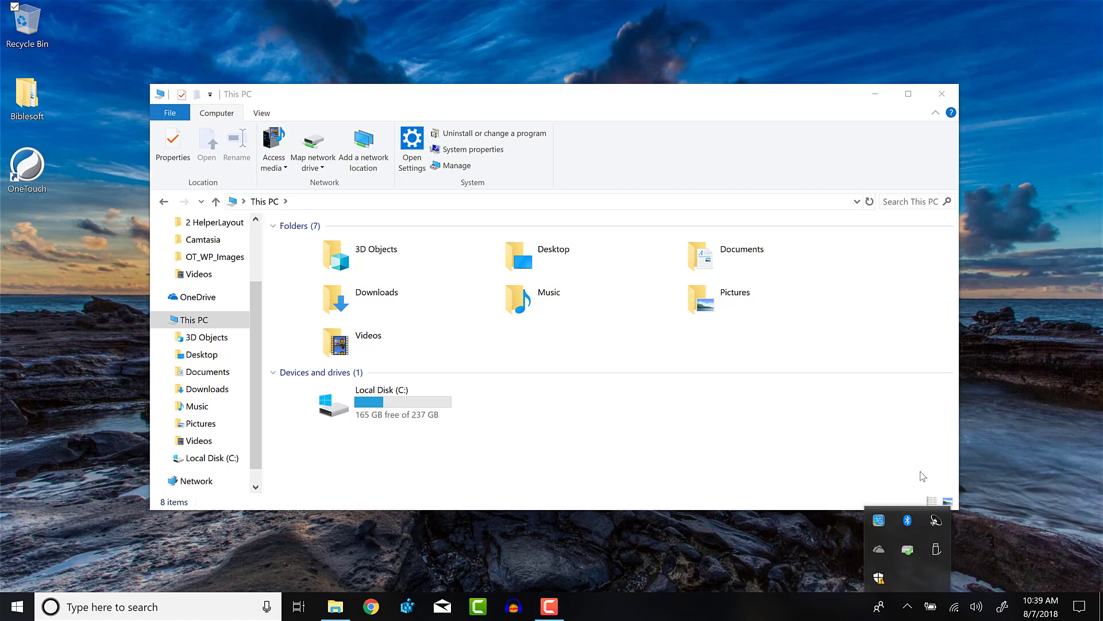
# - Close Explorer, launch OneTouch, and log in with the account's username and password to register it
pyautogui.click(941, 94)
pyautogui.doubleClick(27, 166)
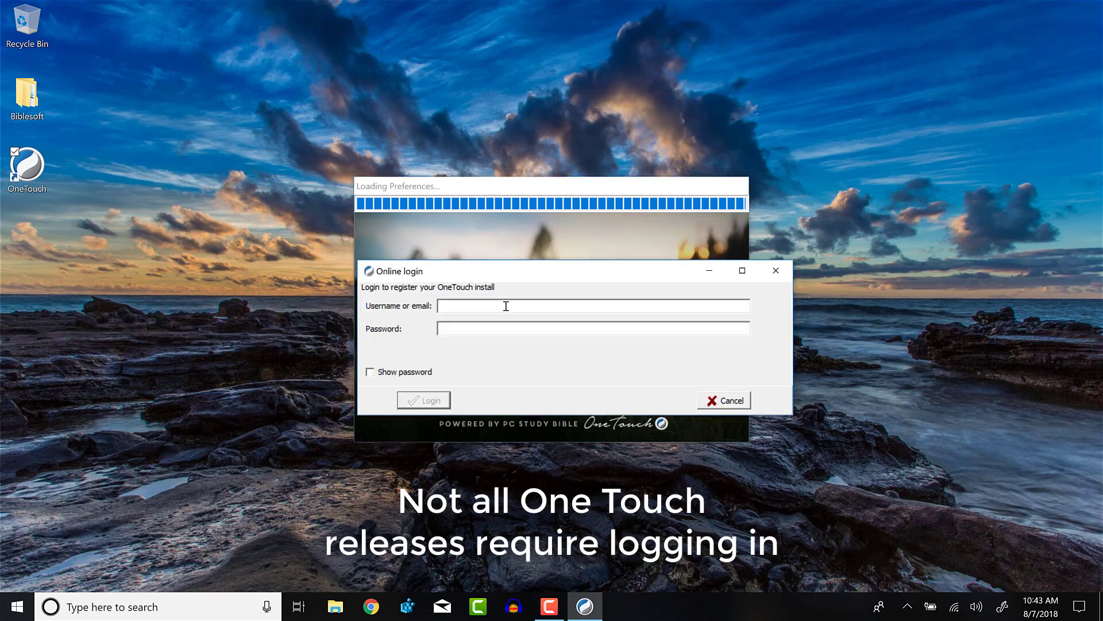
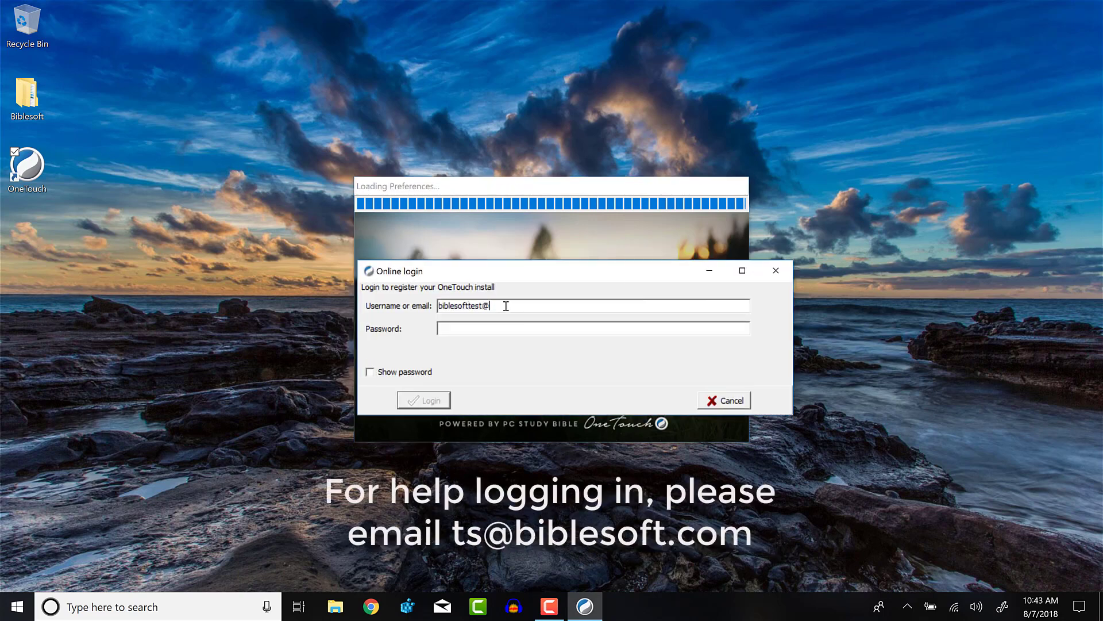
pyautogui.press('Tab')
pyautogui.write('******')
pyautogui.click(430, 399)
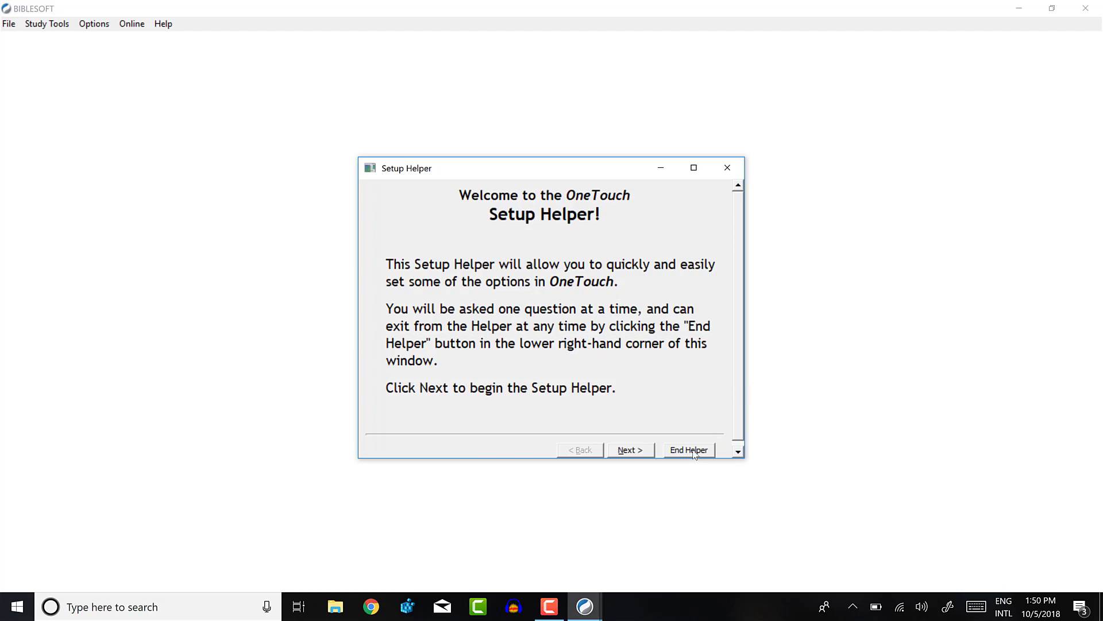
# - Move American Standard Version to the top of the favourite Bibles list
pyautogui.click(630, 449)
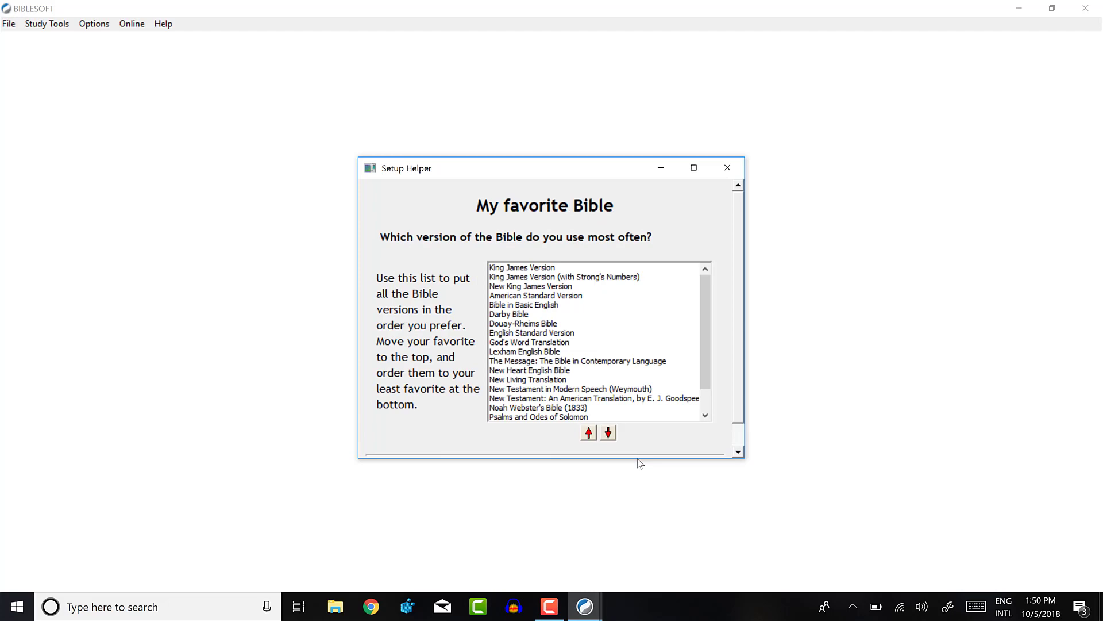
pyautogui.click(525, 295)
pyautogui.click(589, 433)
pyautogui.click(589, 433)
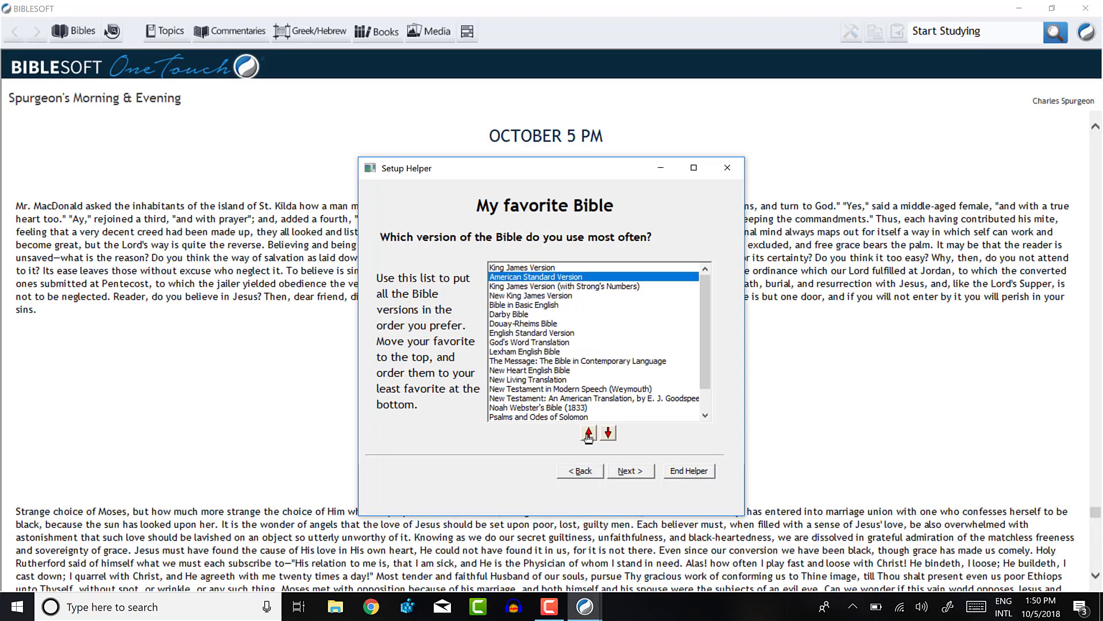
pyautogui.click(588, 434)
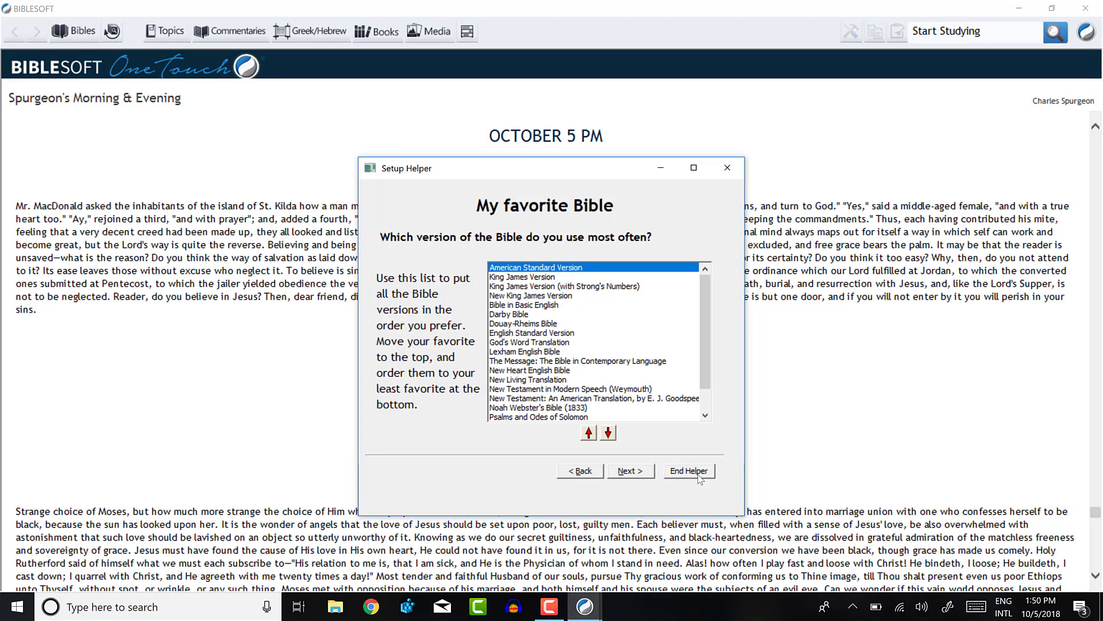
# - Choose Large text size and end the Setup Helper
pyautogui.click(694, 169)
pyautogui.click(1053, 8)
pyautogui.click(632, 472)
pyautogui.click(555, 289)
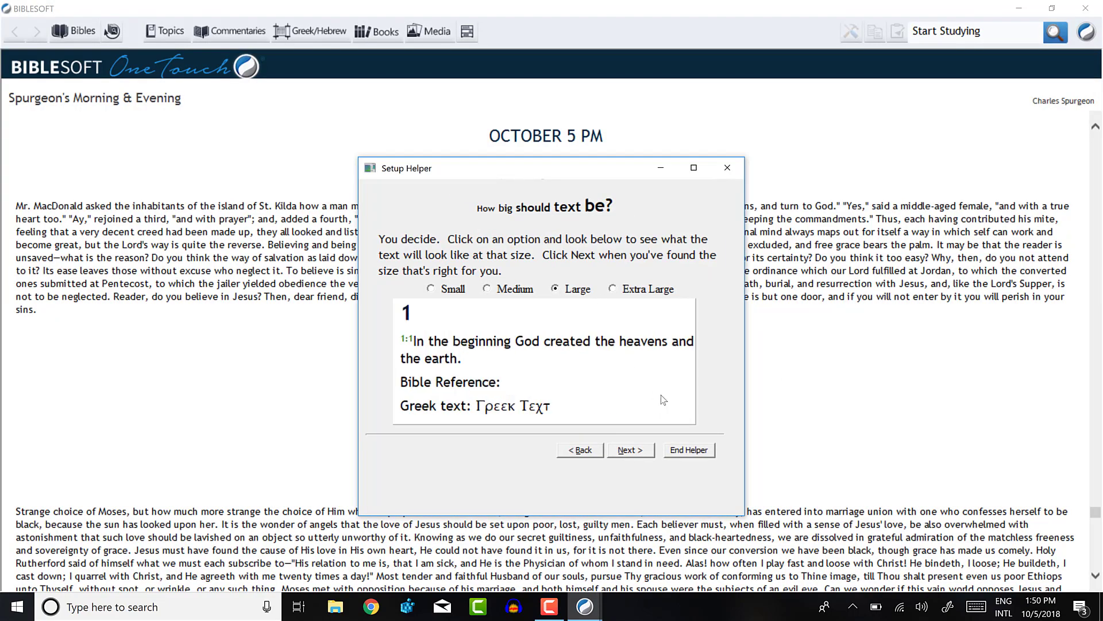
pyautogui.click(689, 450)
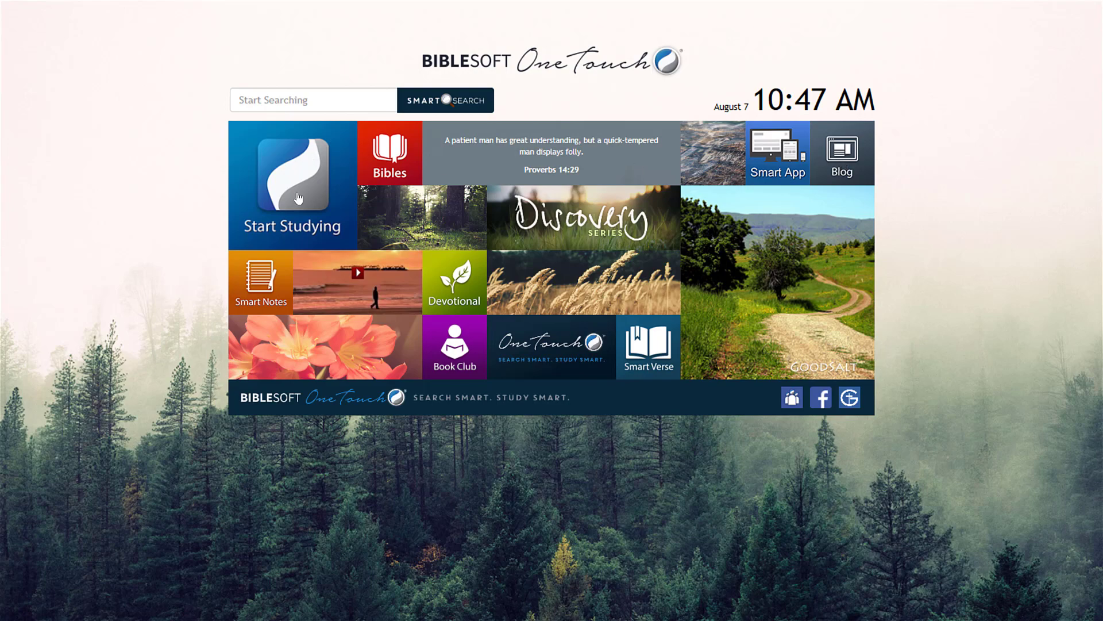
# - Select the Start Studying tile to open Spurgeon's Morning & Evening at August 7
pyautogui.click(294, 198)
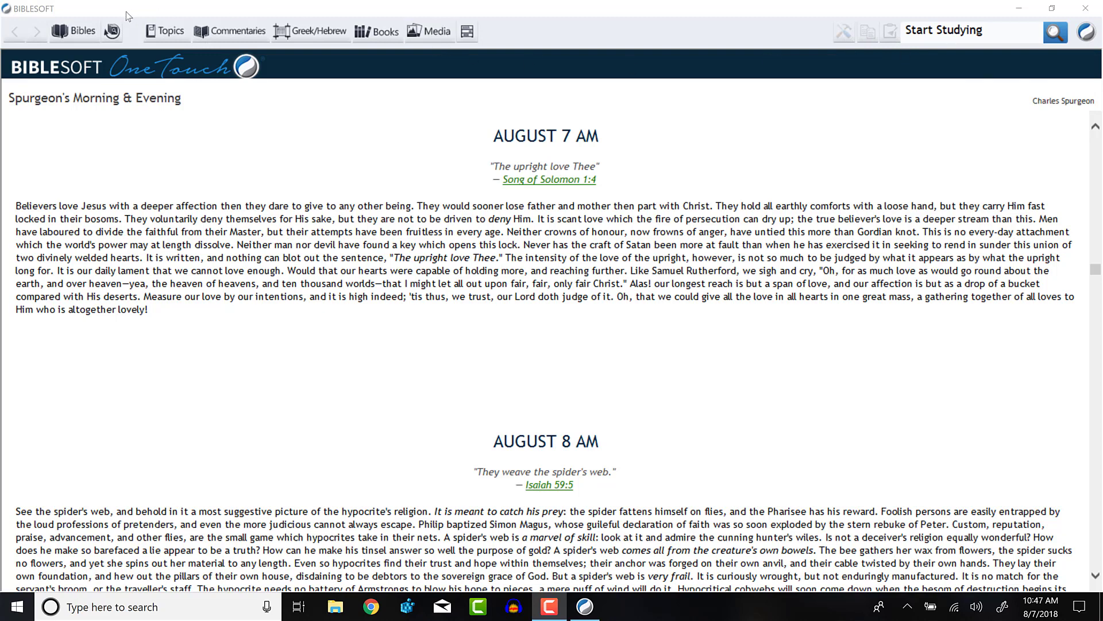
# - Open the American Standard Version at Genesis 1:1, then move the reference to Genesis 1:12
pyautogui.click(74, 31)
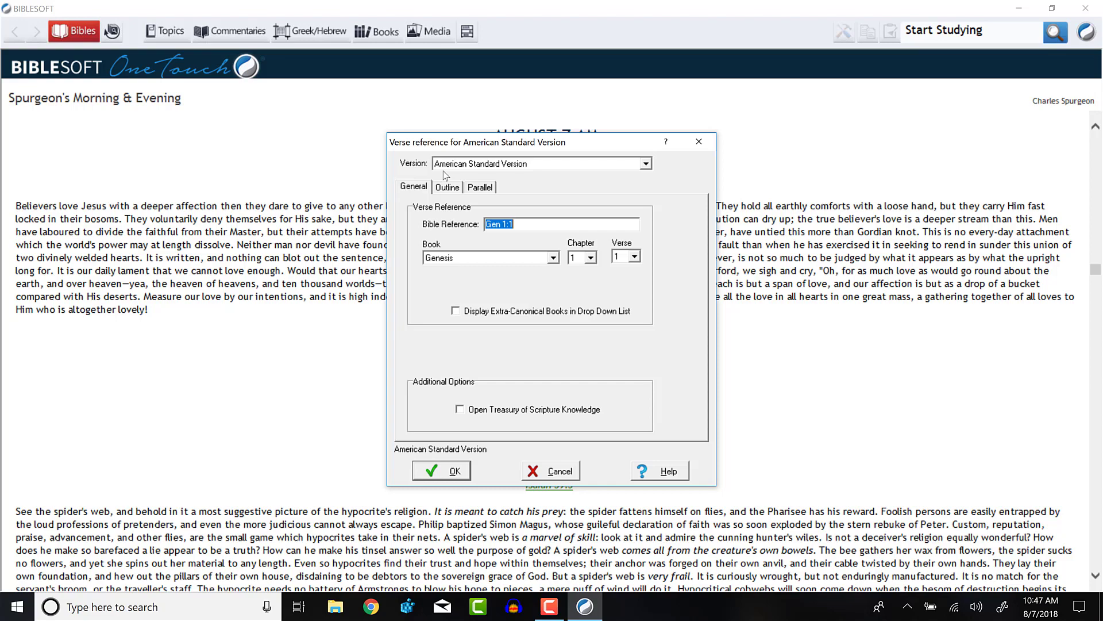
pyautogui.click(449, 471)
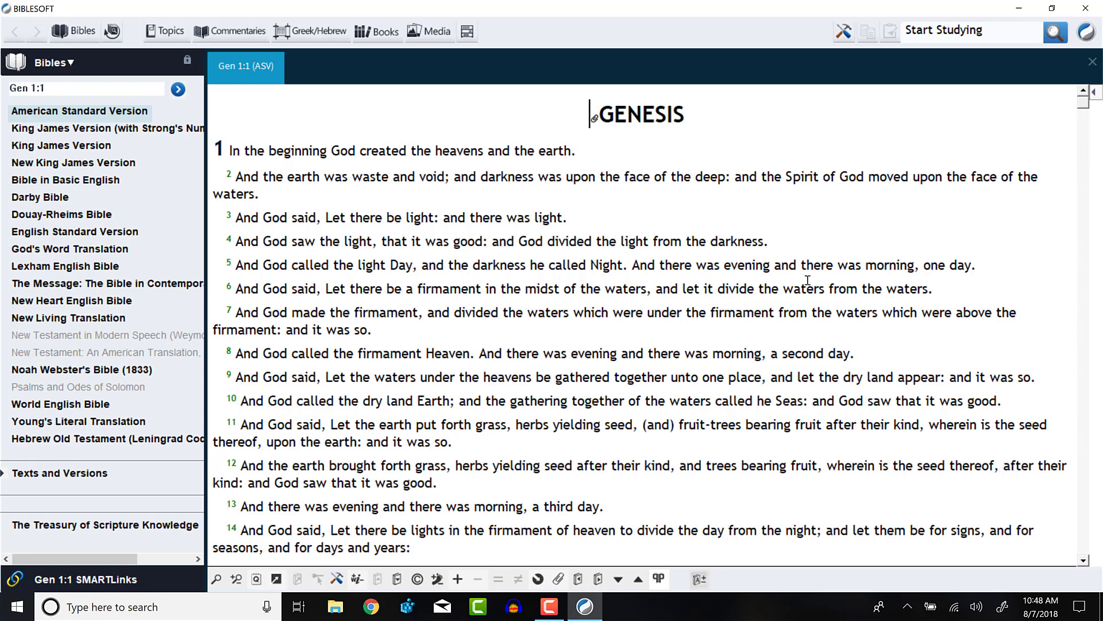
pyautogui.click(696, 478)
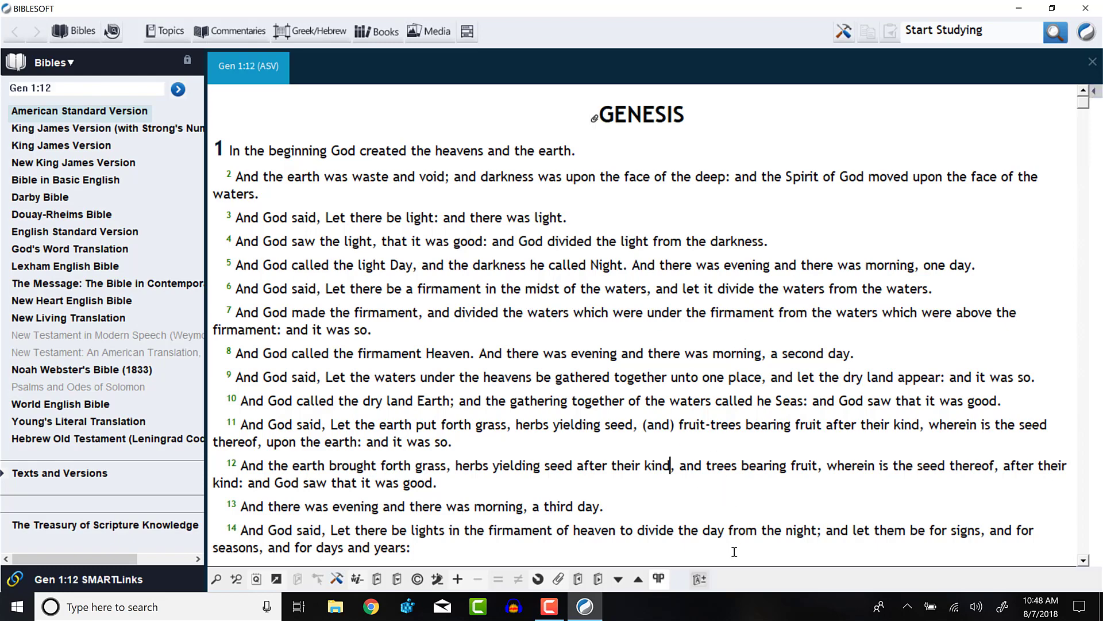
# - Show the Smart Tools pane beside the text, then hide it again
pyautogui.click(844, 31)
pyautogui.scroll(-2, 908, 352)
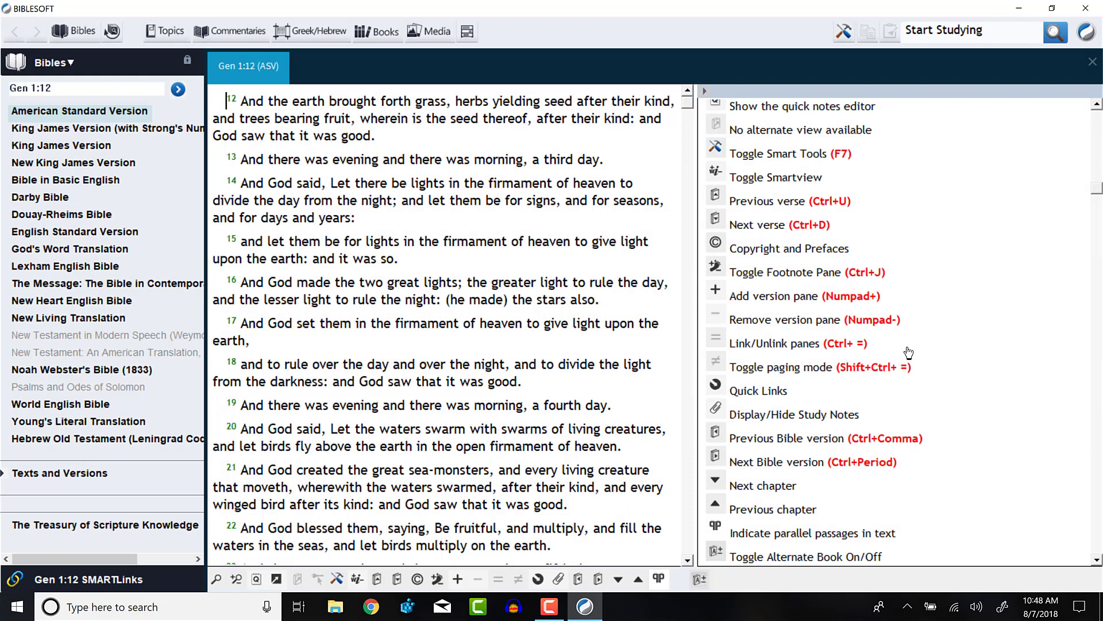
pyautogui.click(844, 31)
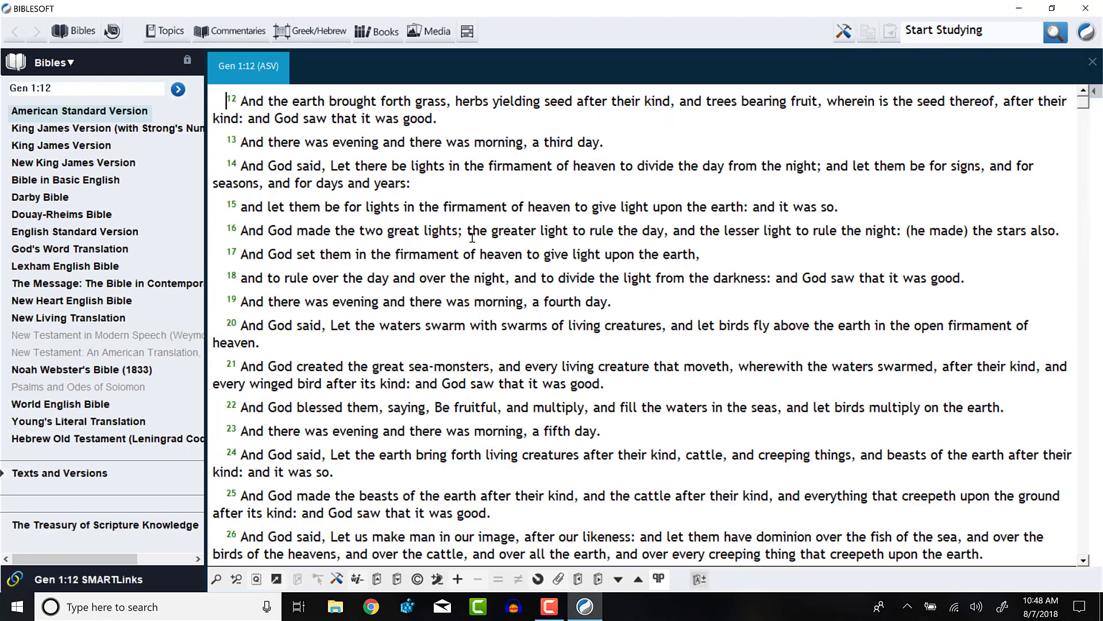